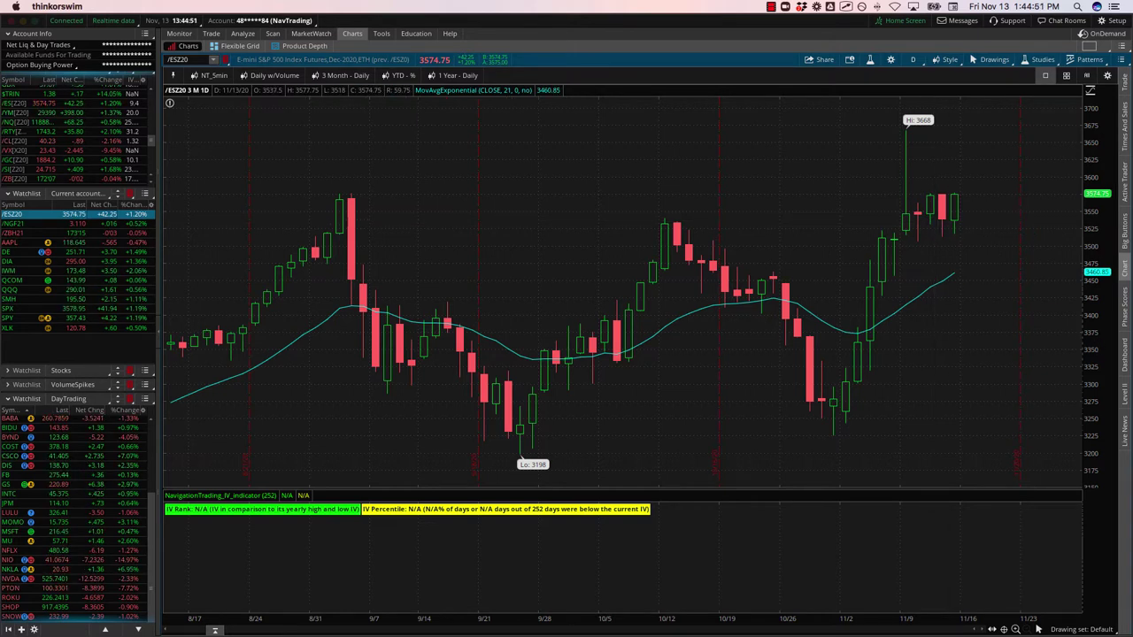
# Switch to the Microsoft Remote Desktop trading charts and view the Stocks3 and Stocks2 layouts.
pyautogui.press('super+Tab')
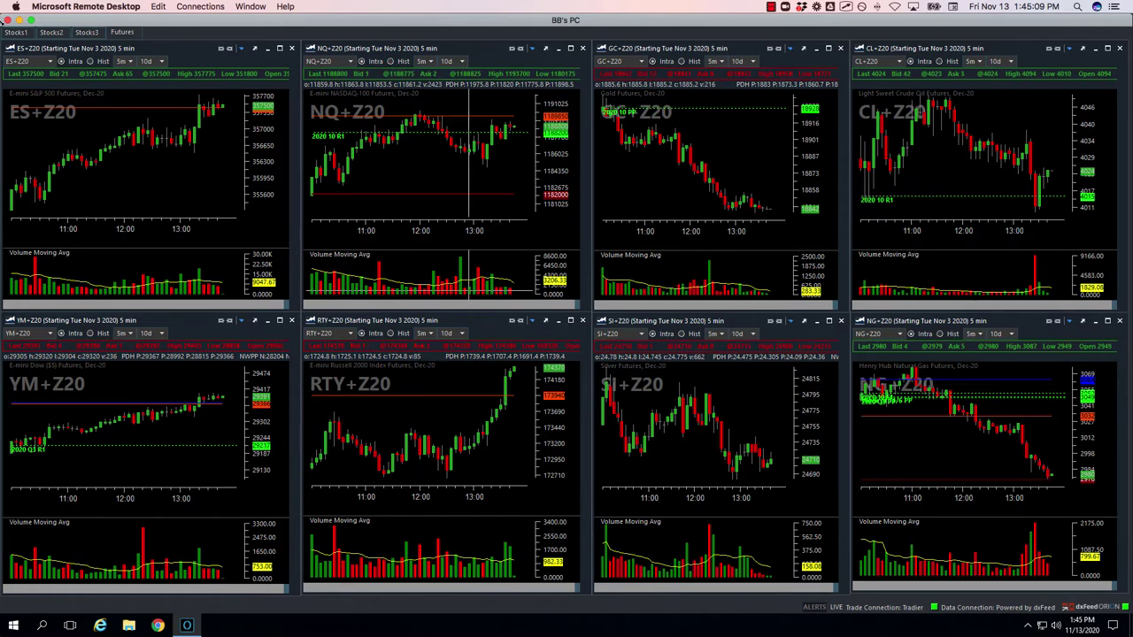
pyautogui.click(89, 32)
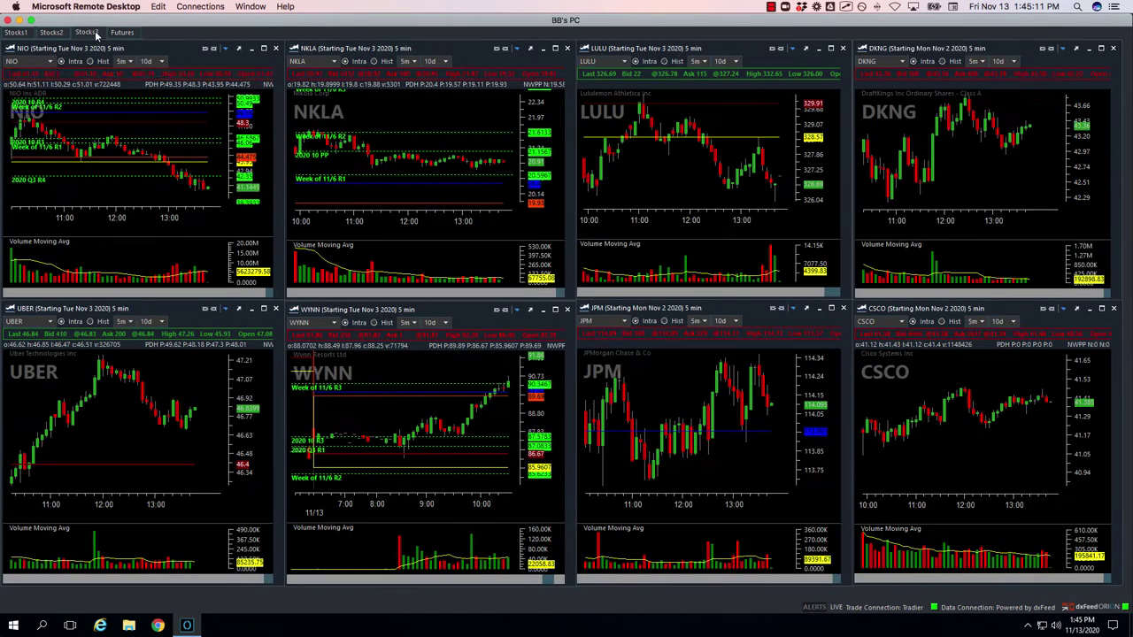
pyautogui.click(53, 34)
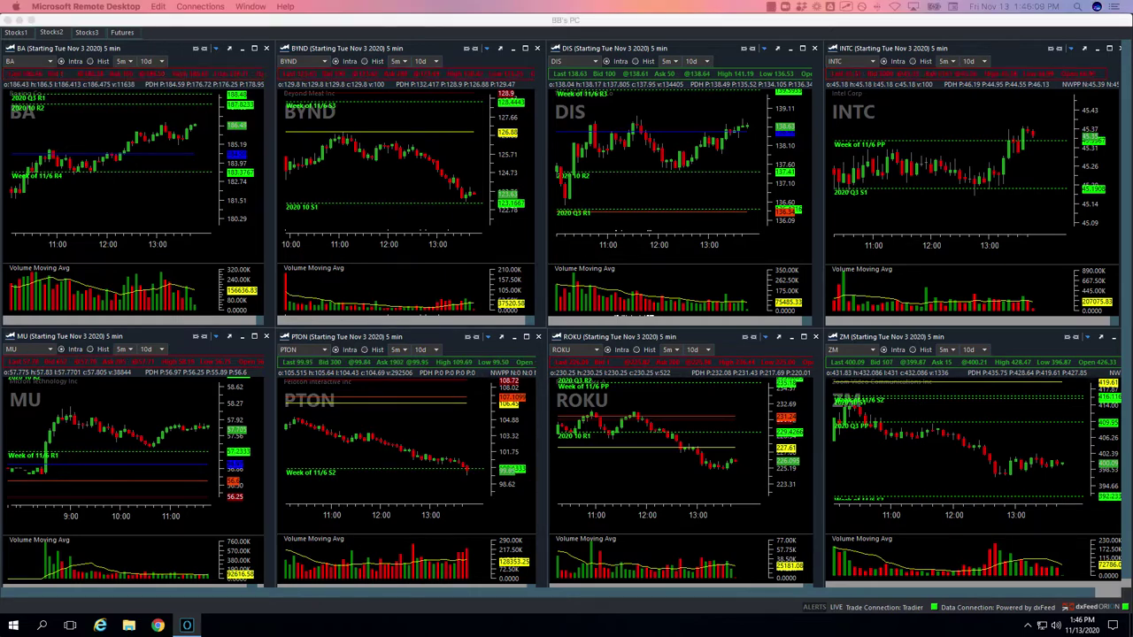
# Switch to Discord, enlarge its window, and view the profits, mistakes, navigation-alerts and earnings-trades channels in turn.
pyautogui.press('super+Tab')
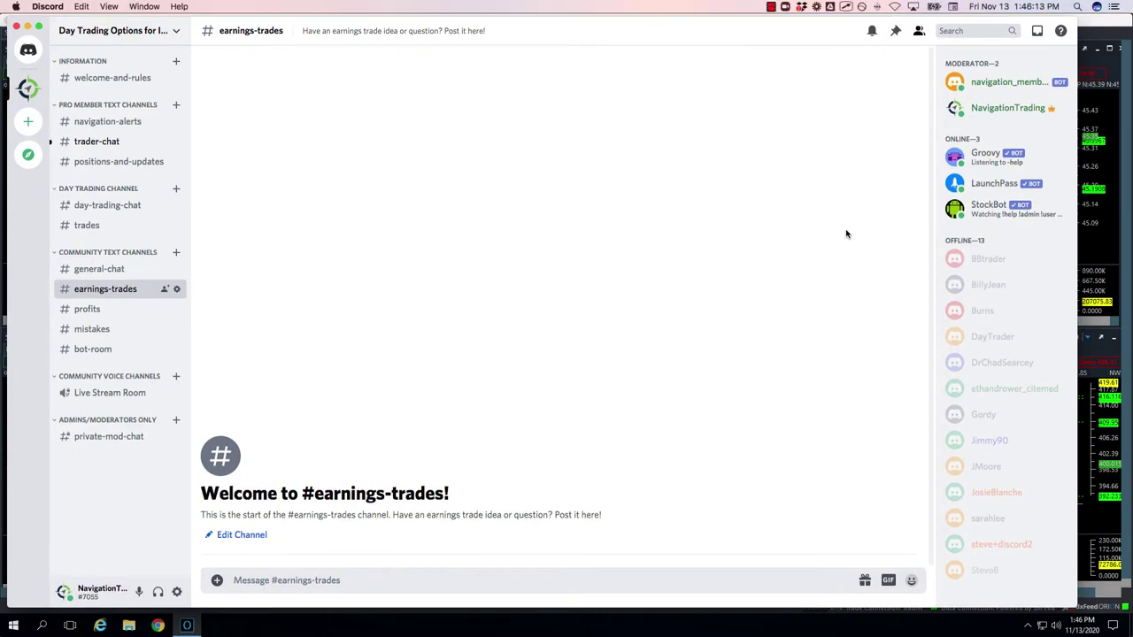
pyautogui.moveTo(1077, 608); pyautogui.dragTo(1124, 634)
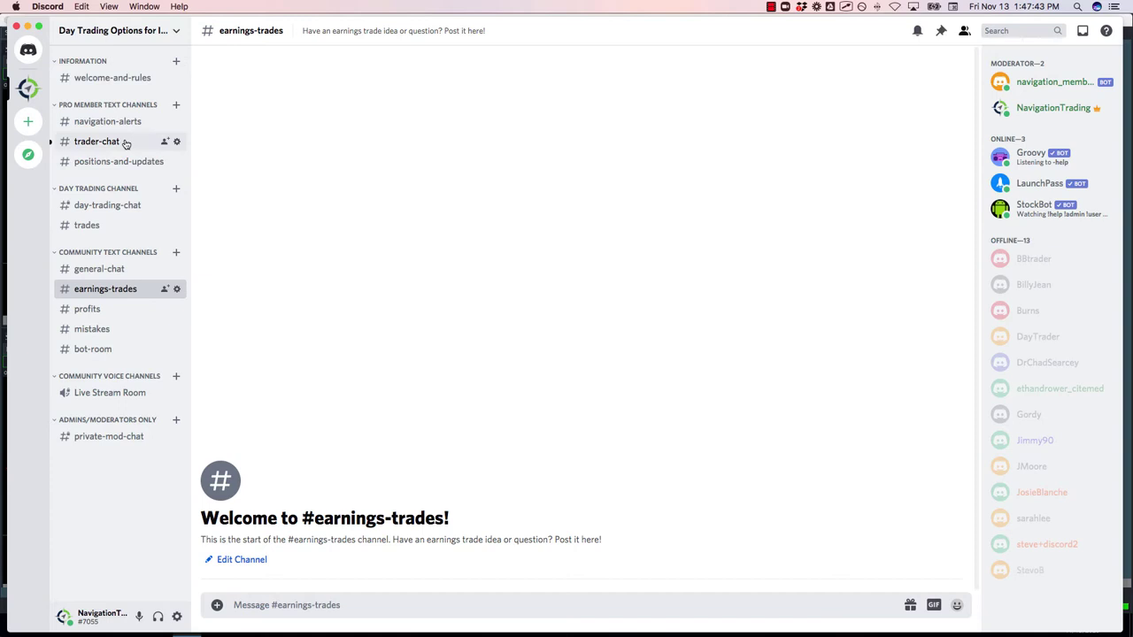
pyautogui.click(103, 311)
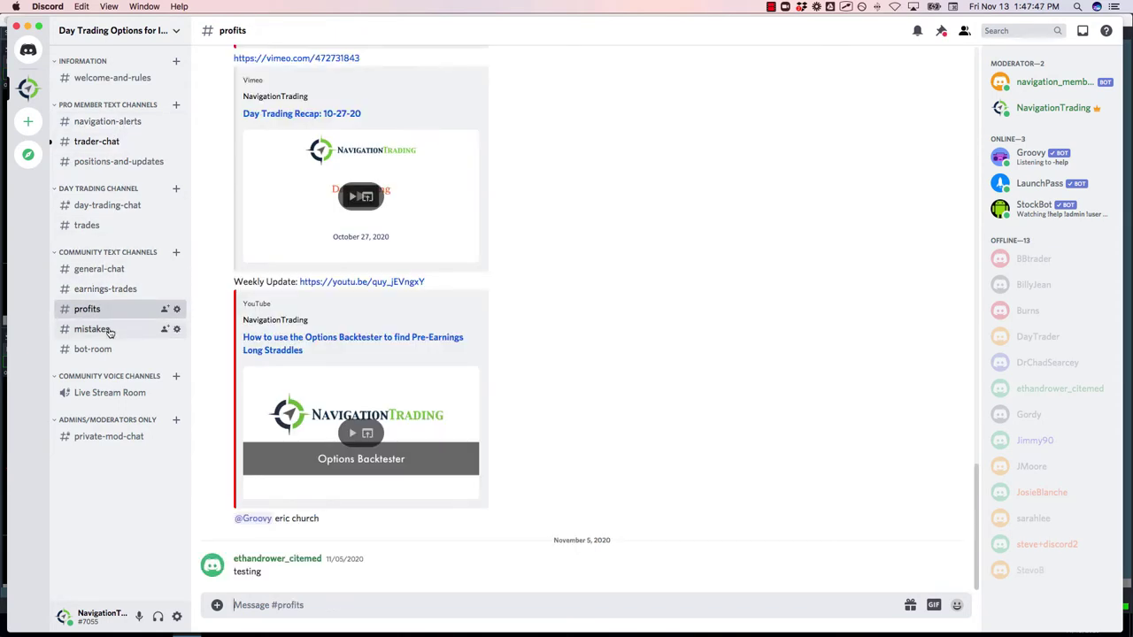
pyautogui.click(113, 330)
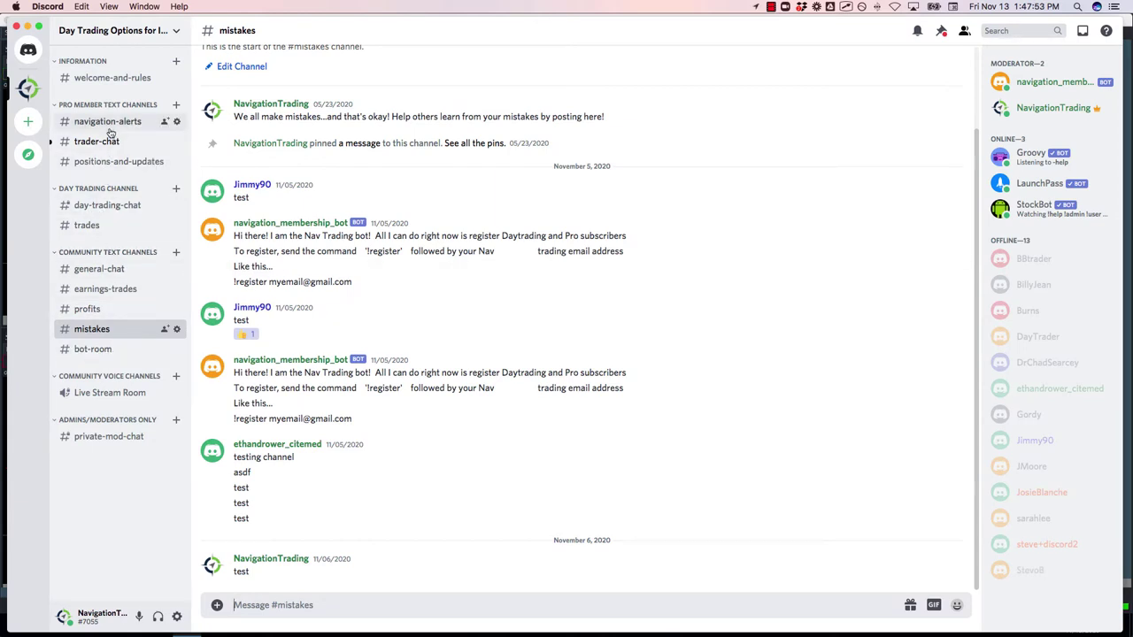
pyautogui.click(107, 123)
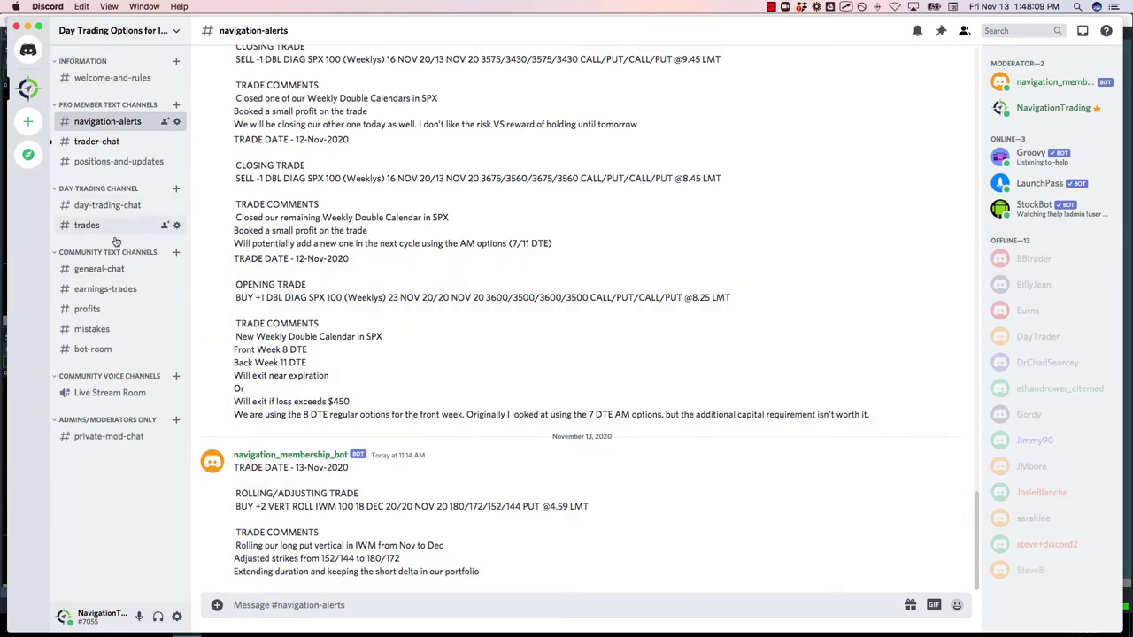
pyautogui.click(112, 290)
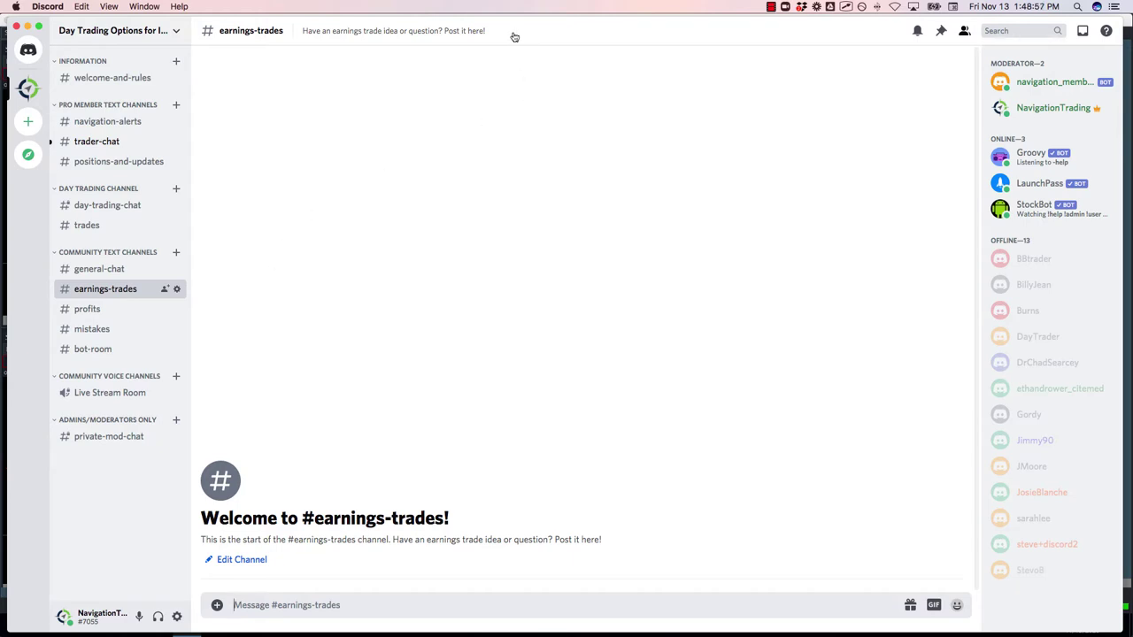
# Minimize Discord, switch to the Day Trading Tracker sheet in Safari, and circle the weekly P/L of the Mighty Ninety section.
pyautogui.press('super+m')
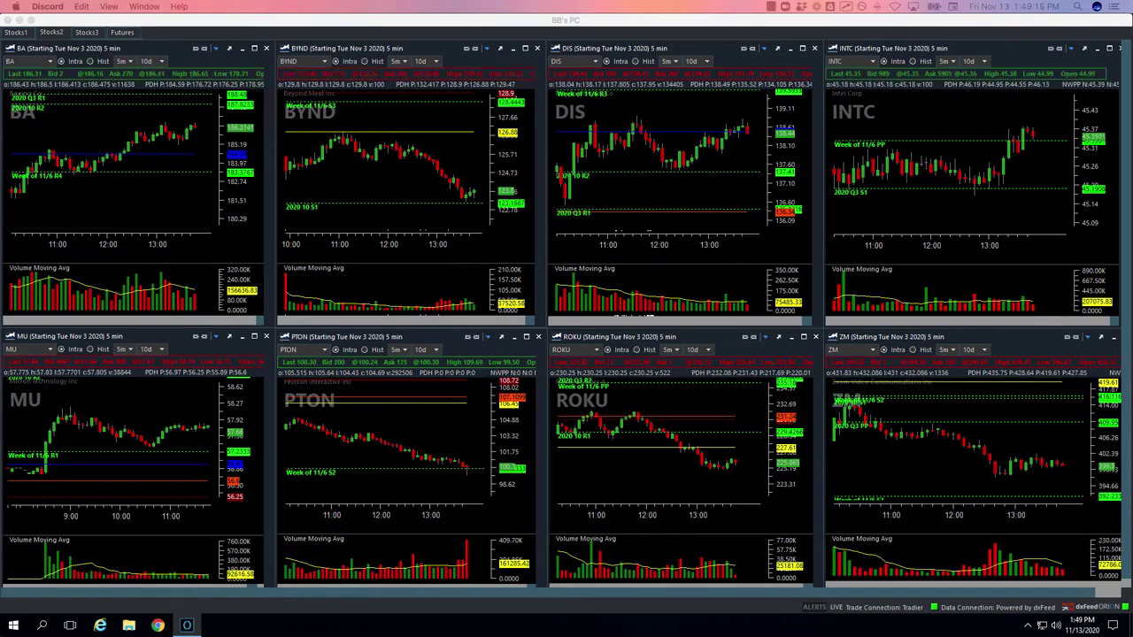
pyautogui.press('super+Tab')
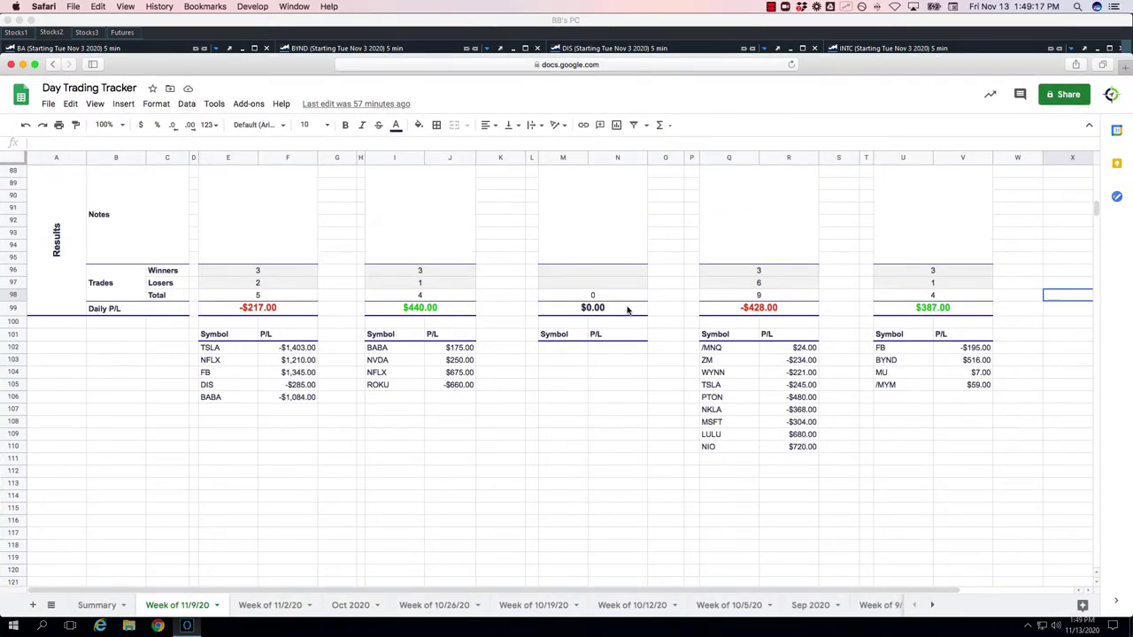
pyautogui.scroll(20, 628, 310)
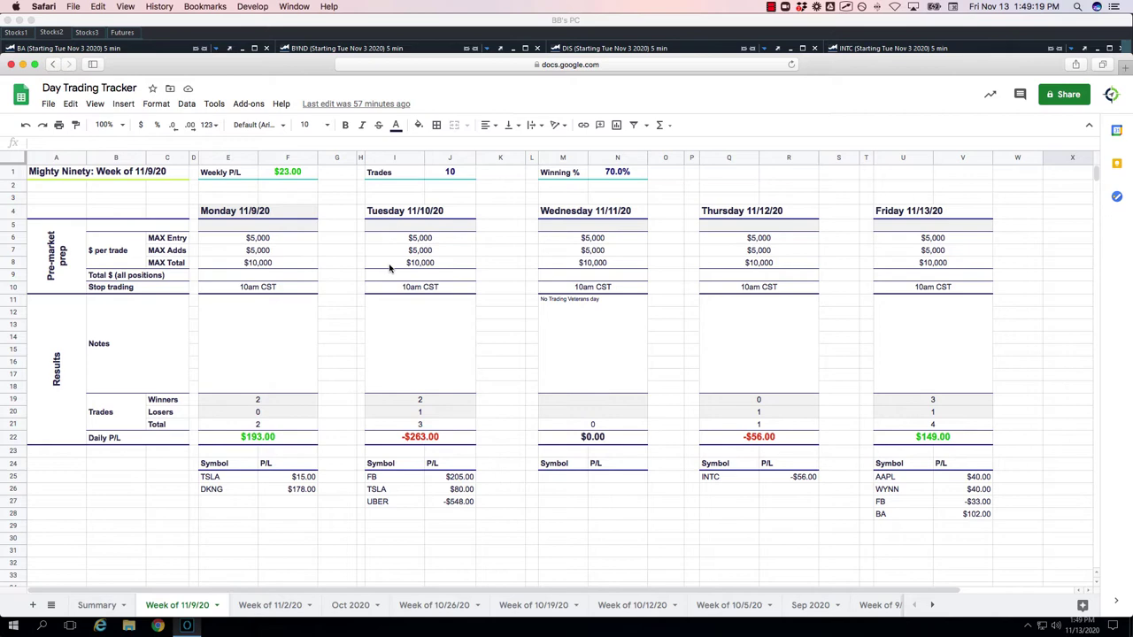
pyautogui.moveTo(320, 173)
pyautogui.mouseDown()
pyautogui.moveTo(318, 156)
pyautogui.moveTo(314, 182)
pyautogui.mouseUp()
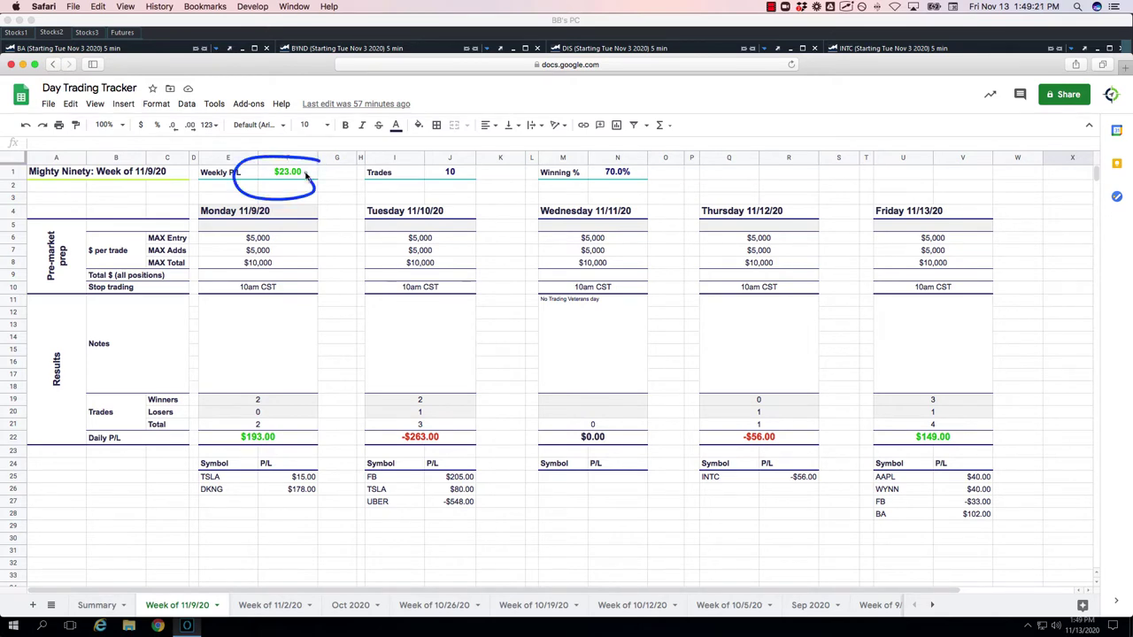
# Circle Friday's daily P/L in the Mighty Ninety results of the Week of 11/9/20 sheet.
pyautogui.scroll(-8, 367, 264)
pyautogui.scroll(5, 375, 263)
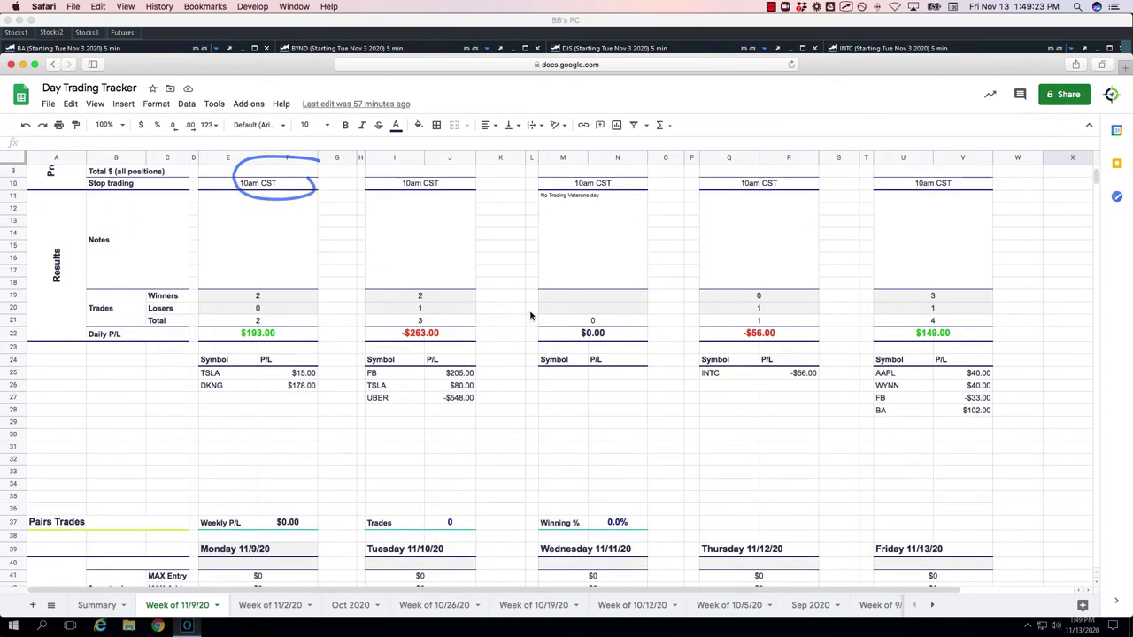
pyautogui.moveTo(972, 324)
pyautogui.mouseDown()
pyautogui.moveTo(958, 358)
pyautogui.moveTo(996, 335)
pyautogui.mouseUp()
pyautogui.scroll(-15, 526, 419)
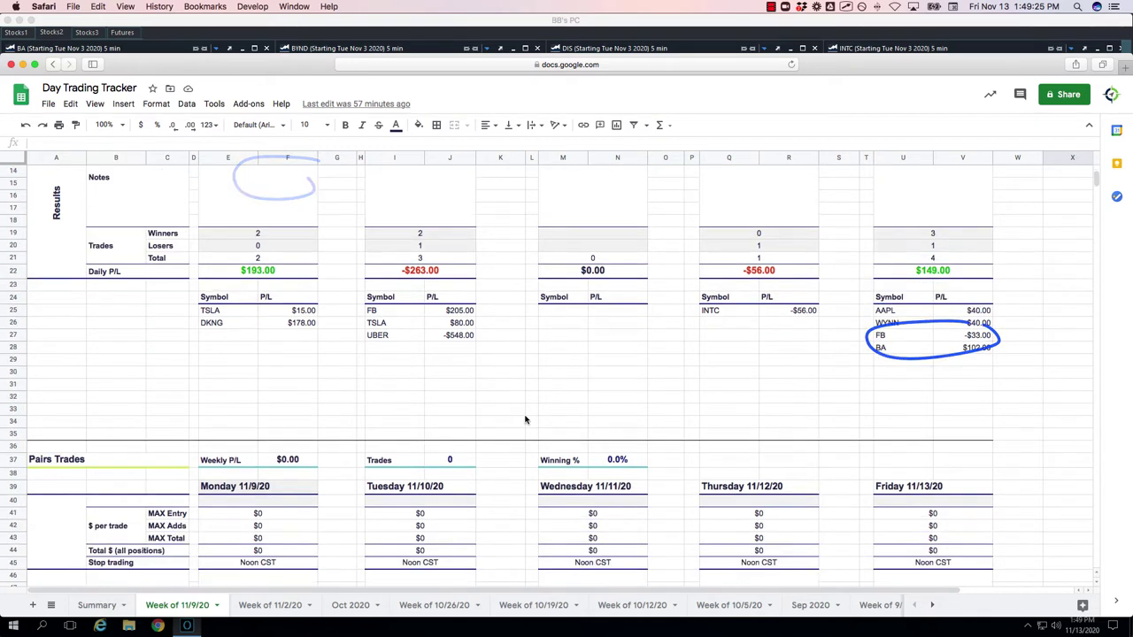
# Mark Monday's and Thursday's results in the lower trade section, and return to the Mighty Ninety summary.
pyautogui.moveTo(307, 358)
pyautogui.mouseDown()
pyautogui.moveTo(235, 372)
pyautogui.moveTo(358, 372)
pyautogui.moveTo(339, 343)
pyautogui.mouseUp()
pyautogui.scroll(-5, 500, 389)
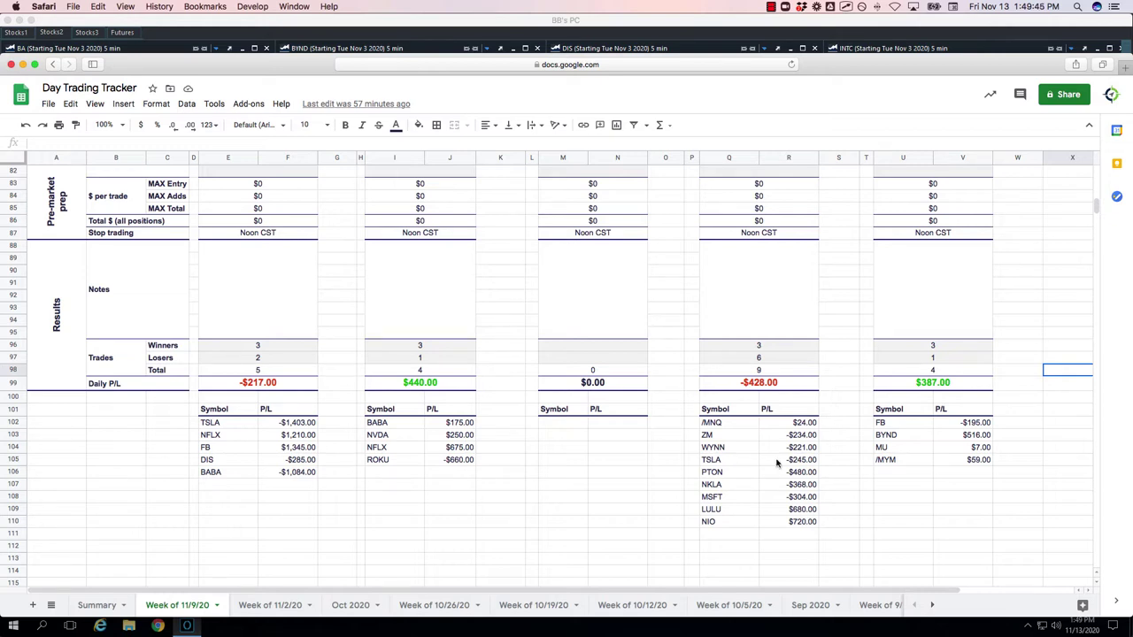
pyautogui.moveTo(828, 440)
pyautogui.mouseDown()
pyautogui.moveTo(781, 542)
pyautogui.moveTo(816, 440)
pyautogui.mouseUp()
pyautogui.scroll(3, 752, 436)
pyautogui.scroll(20, 753, 436)
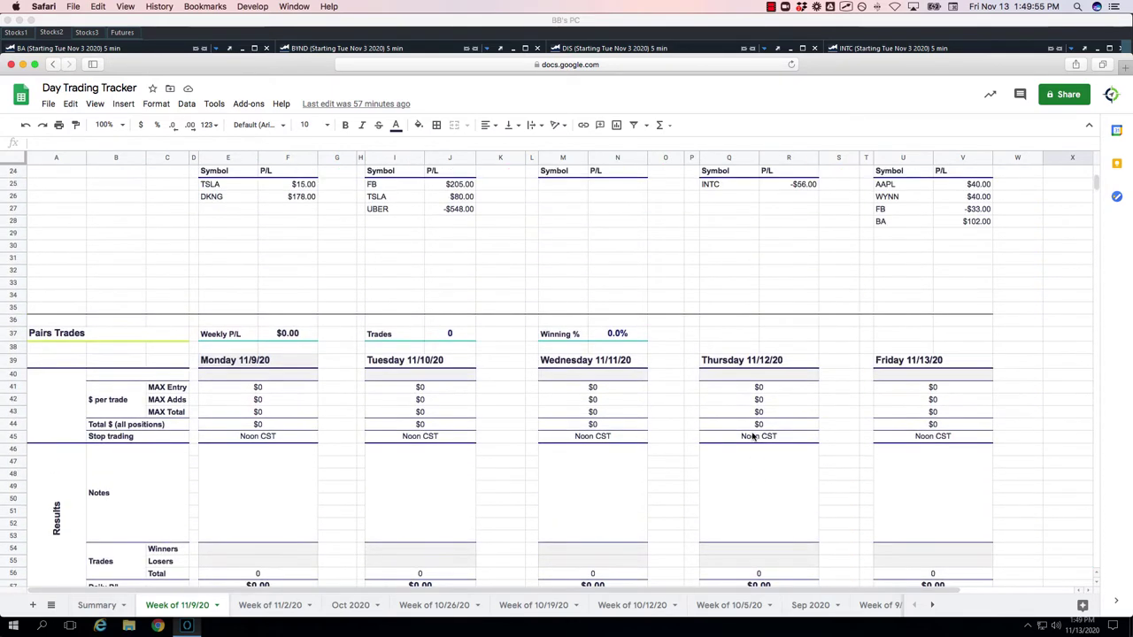
pyautogui.scroll(6, 757, 438)
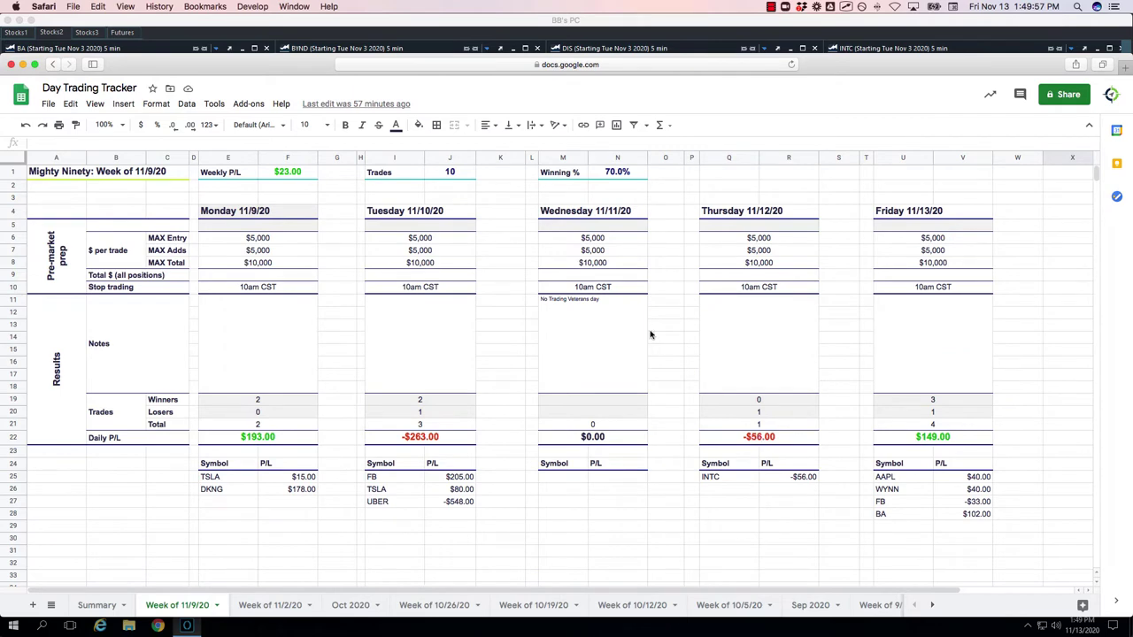
# Minimize Safari to return to thinkorswim, and mark the early-September high and the November rally on the /ESZ20 chart.
pyautogui.doubleClick(309, 69)
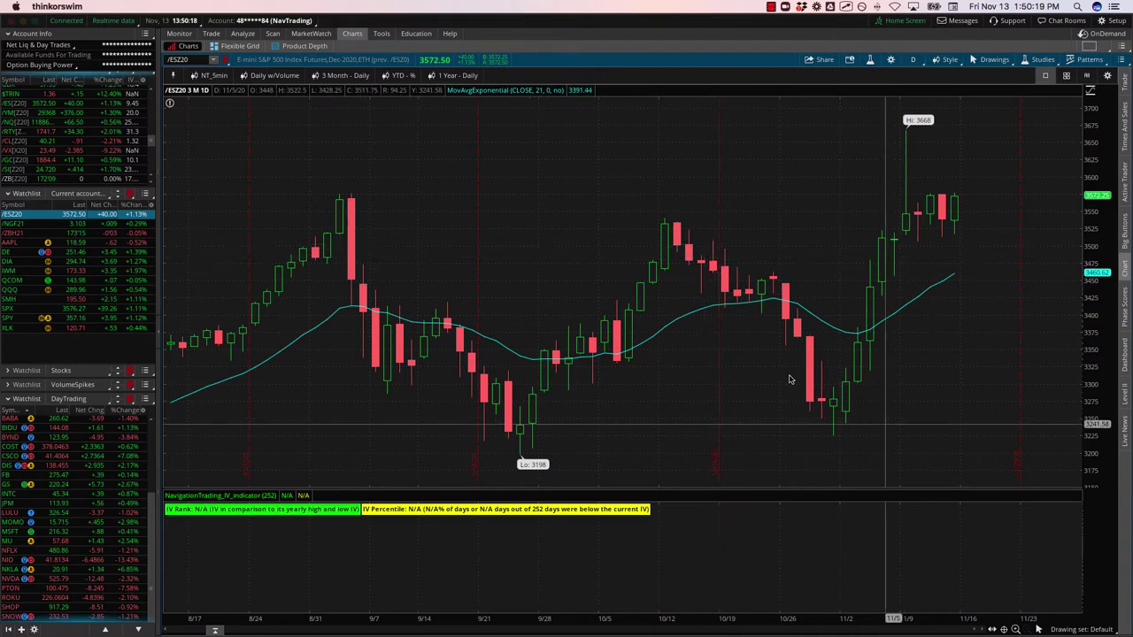
pyautogui.click(836, 410)
pyautogui.moveTo(844, 420); pyautogui.dragTo(902, 202)
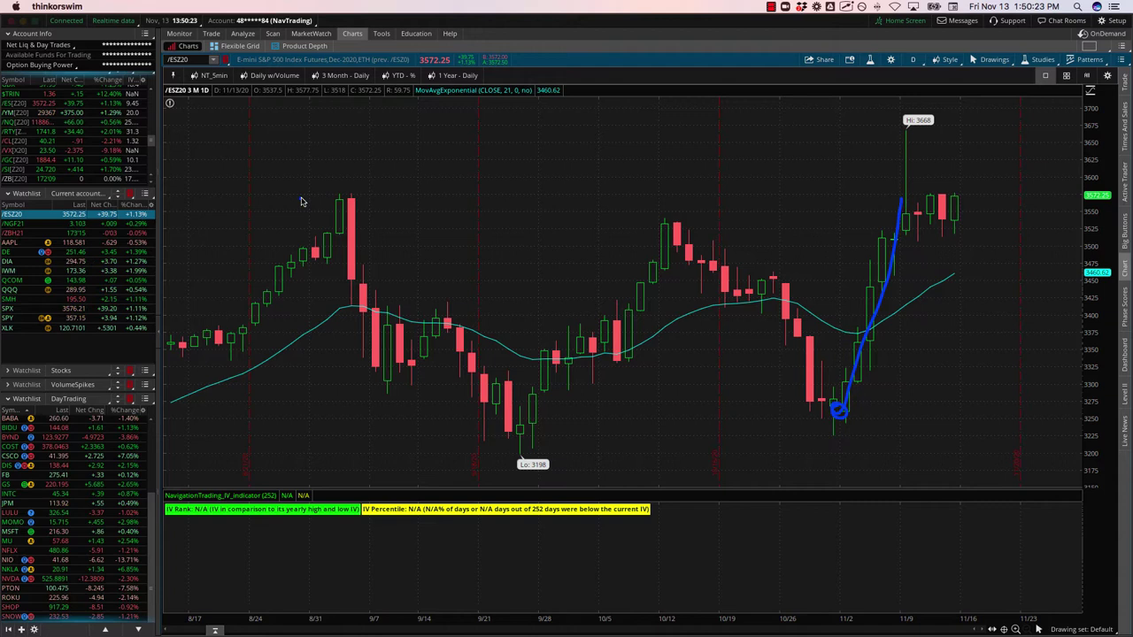
pyautogui.moveTo(301, 198); pyautogui.dragTo(368, 197)
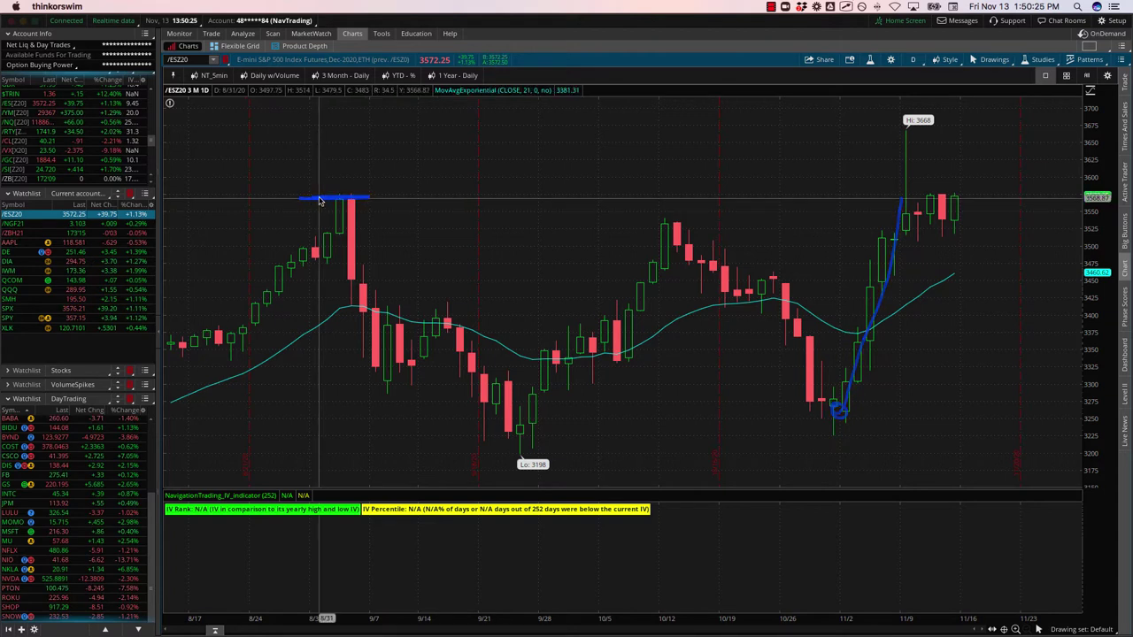
pyautogui.press('Delete')
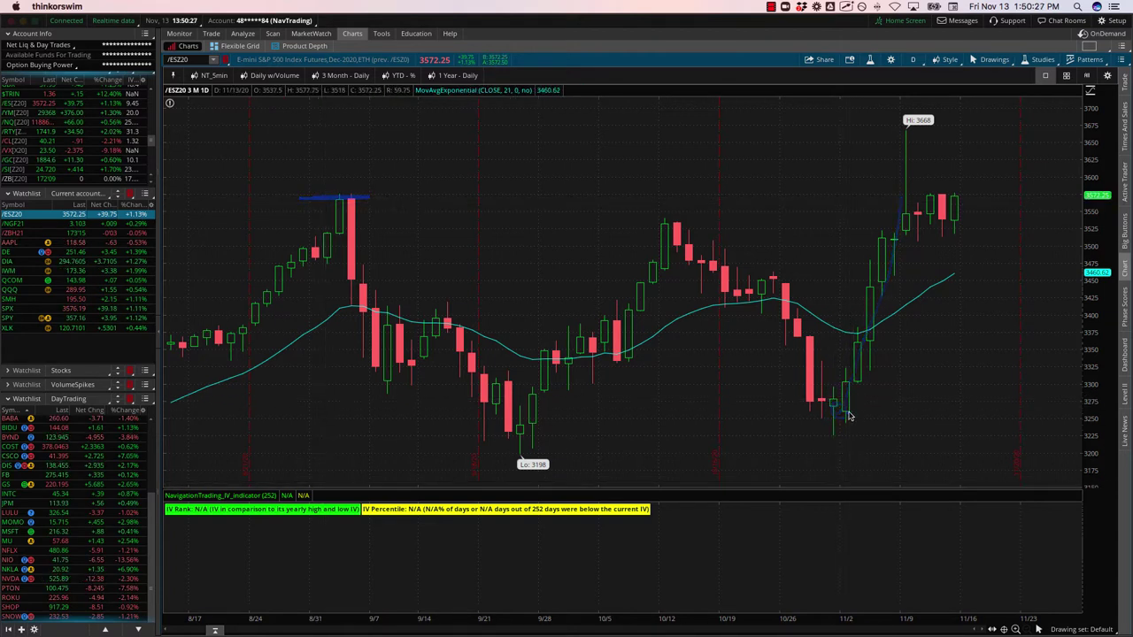
pyautogui.moveTo(845, 413); pyautogui.dragTo(897, 199)
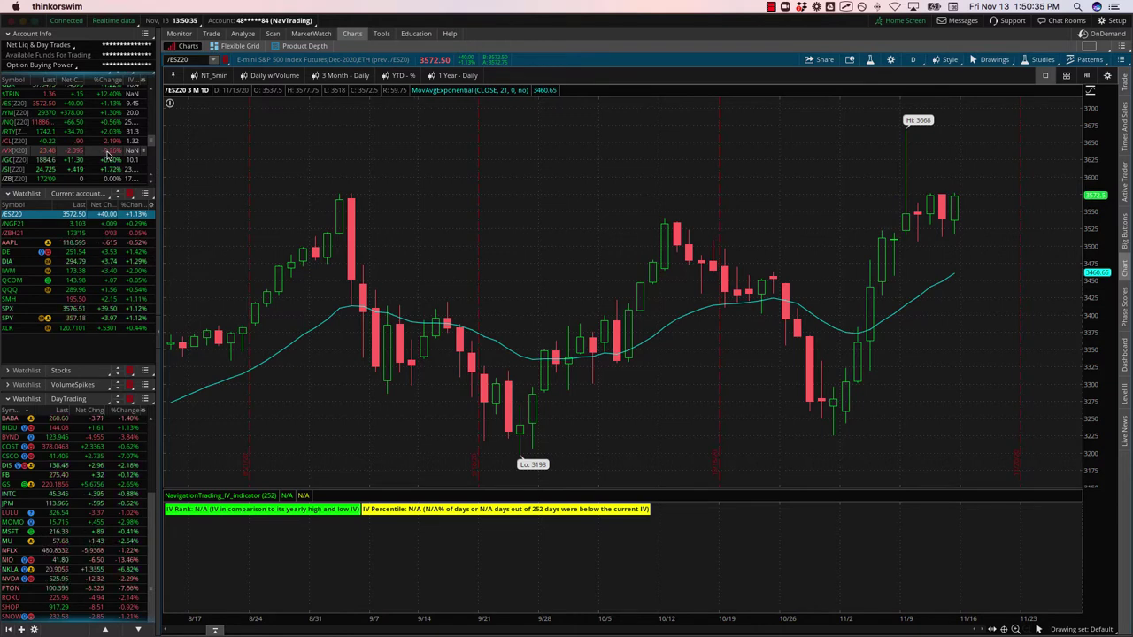
# Load the /VX volatility futures chart from the watchlist, and mark the late-October high and the latest candle's low.
pyautogui.click(108, 153)
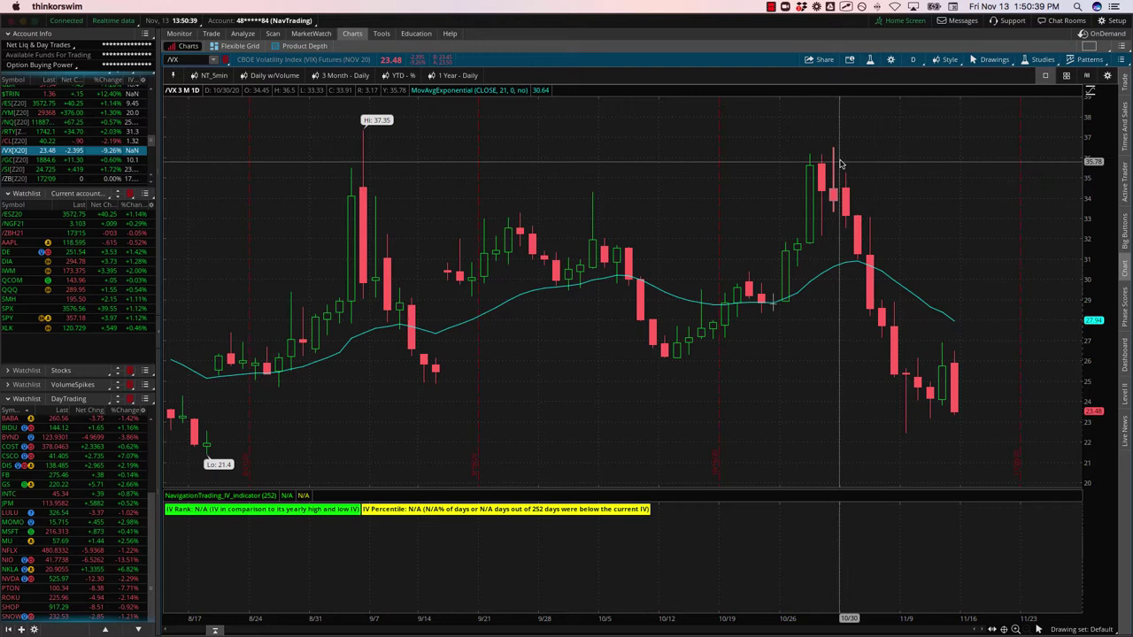
pyautogui.click(835, 161)
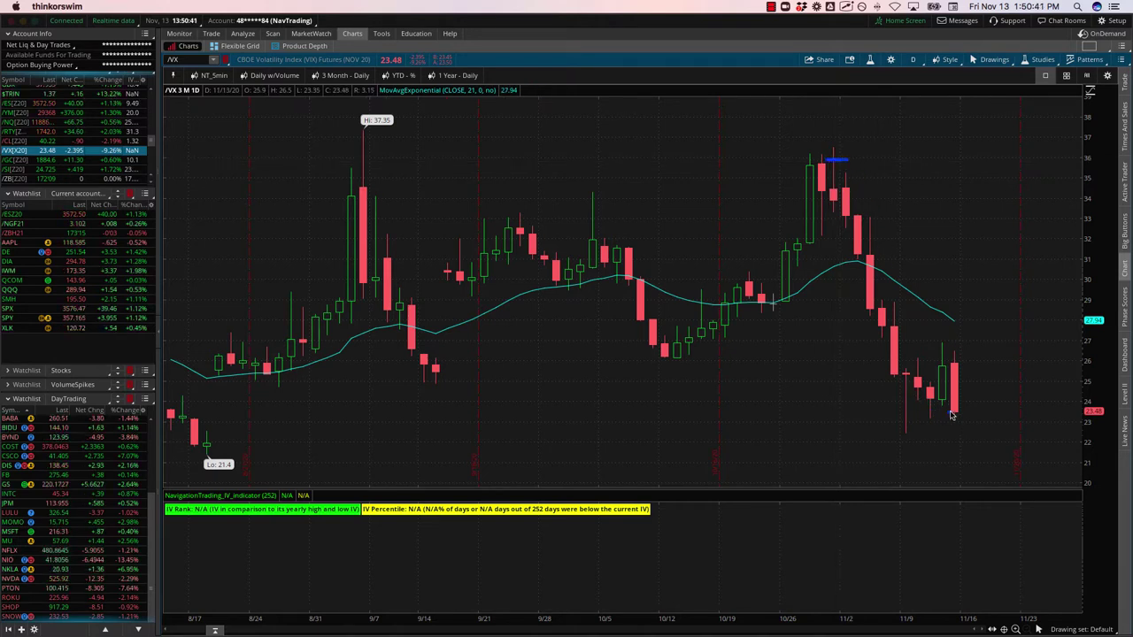
pyautogui.moveTo(919, 408); pyautogui.dragTo(959, 411)
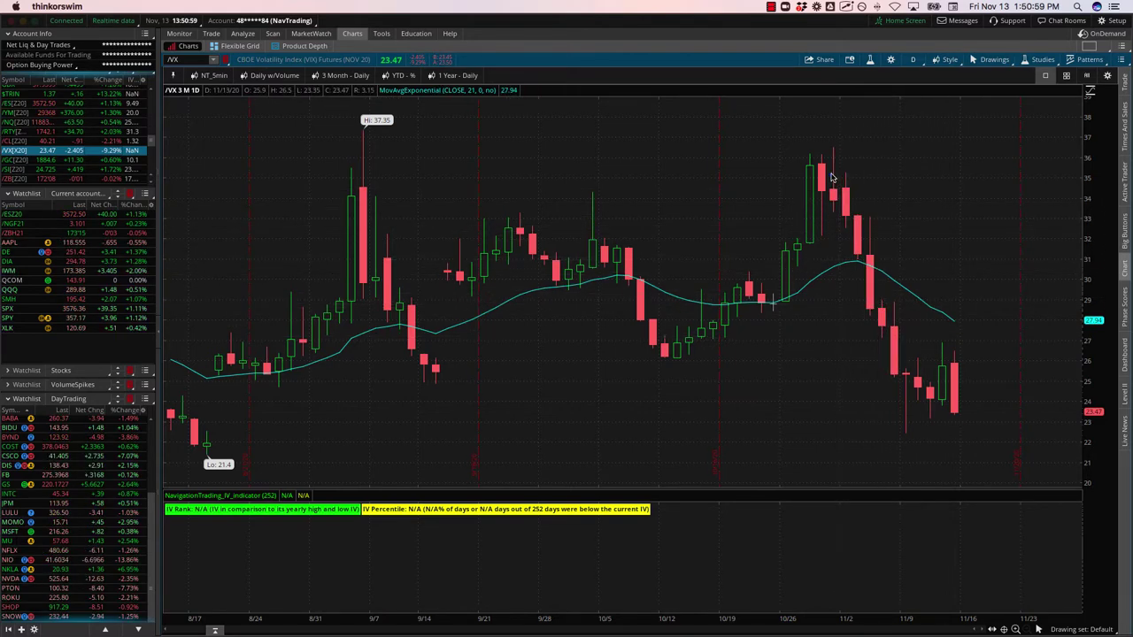
# Trace the early-November decline on the /VX chart, clear that stroke, and mark the last two candles.
pyautogui.moveTo(830, 173); pyautogui.dragTo(917, 383)
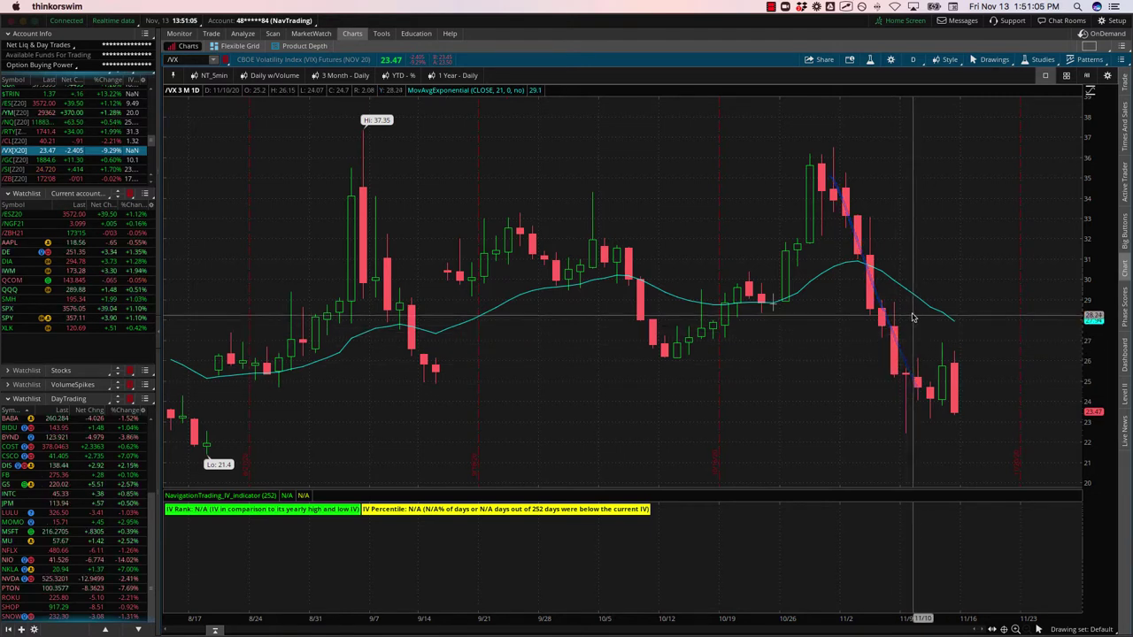
pyautogui.click(882, 305)
pyautogui.press('Delete')
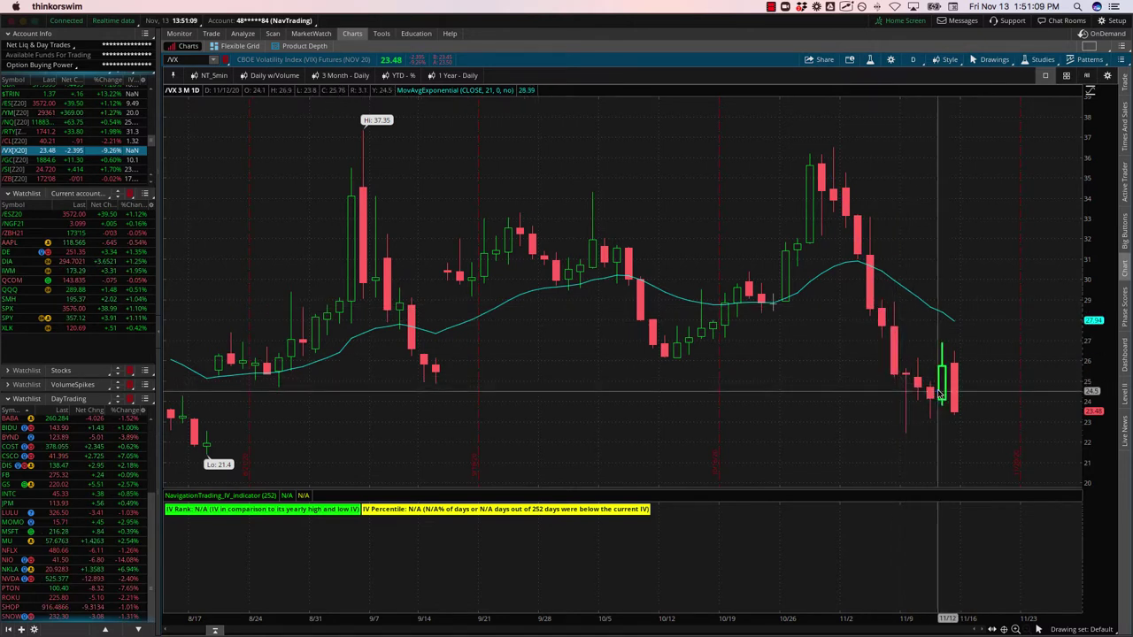
pyautogui.moveTo(936, 394)
pyautogui.mouseDown()
pyautogui.moveTo(956, 285)
pyautogui.moveTo(962, 308)
pyautogui.mouseUp()
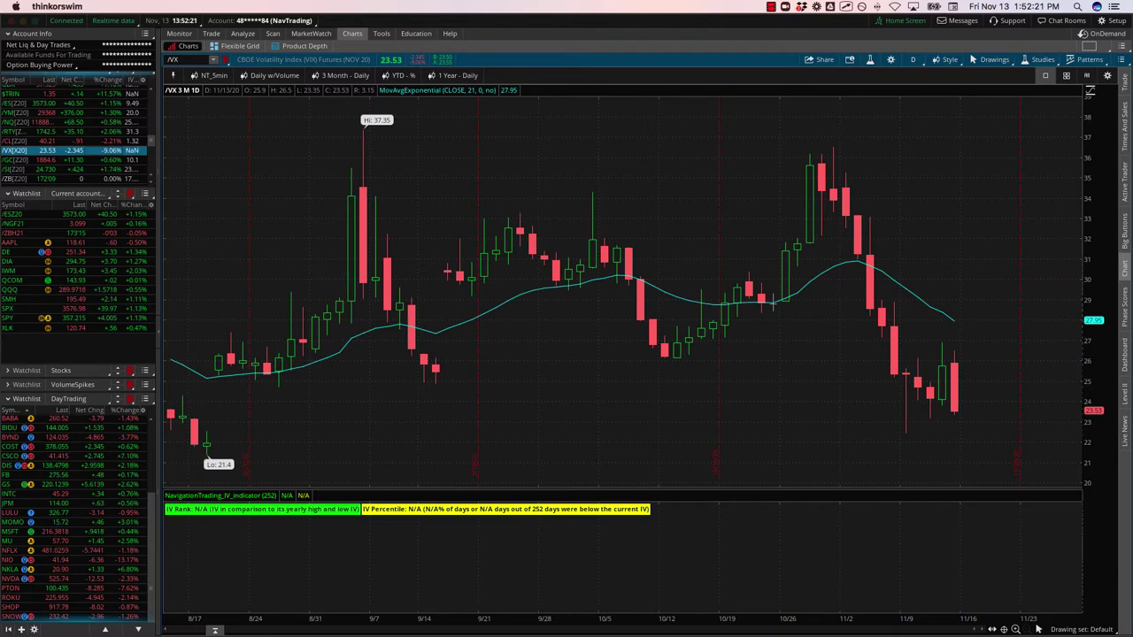
# Switch to the NavigationALERTS page in the browser and highlight the SPX opening trade's Weekly Double Calendar strategy name.
pyautogui.hotkey('ctrl', 'Right')
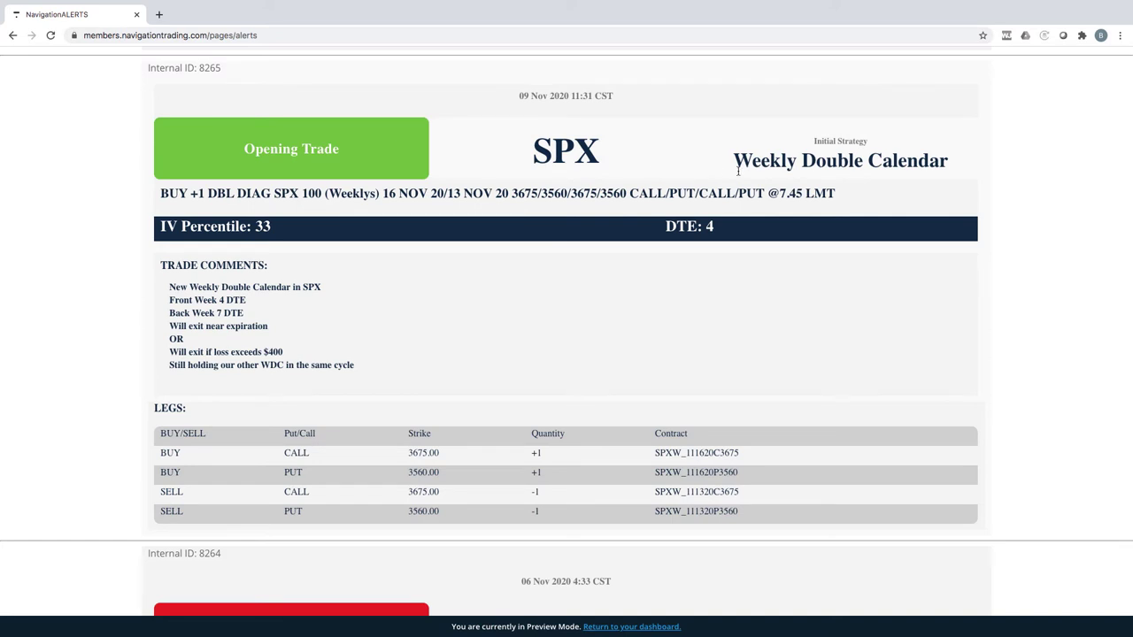
pyautogui.moveTo(732, 159); pyautogui.dragTo(953, 160)
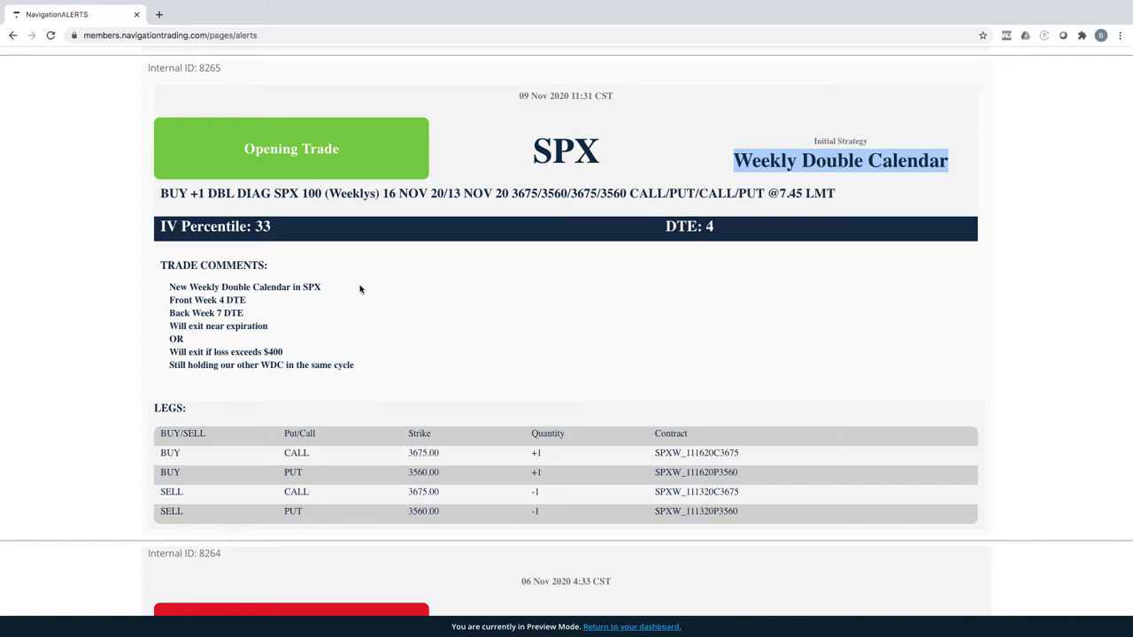
pyautogui.click(673, 294)
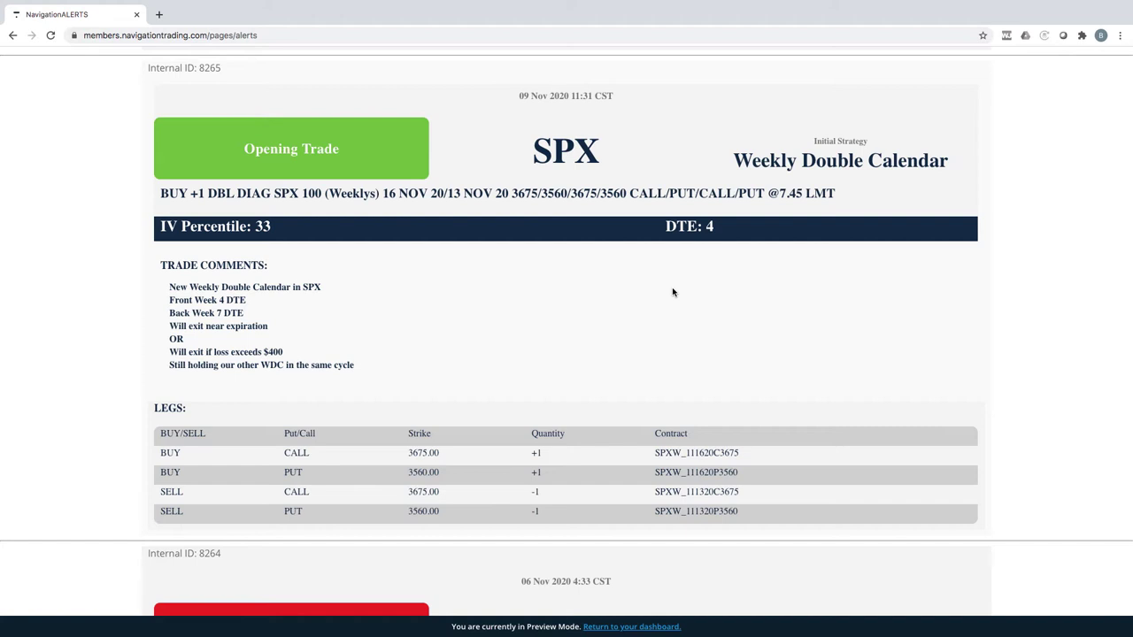
# Find the 09 Nov SPY Iron Condor closing/adjusting alert and highlight its comment on closing the put vertical side.
pyautogui.scroll(1, 508, 307)
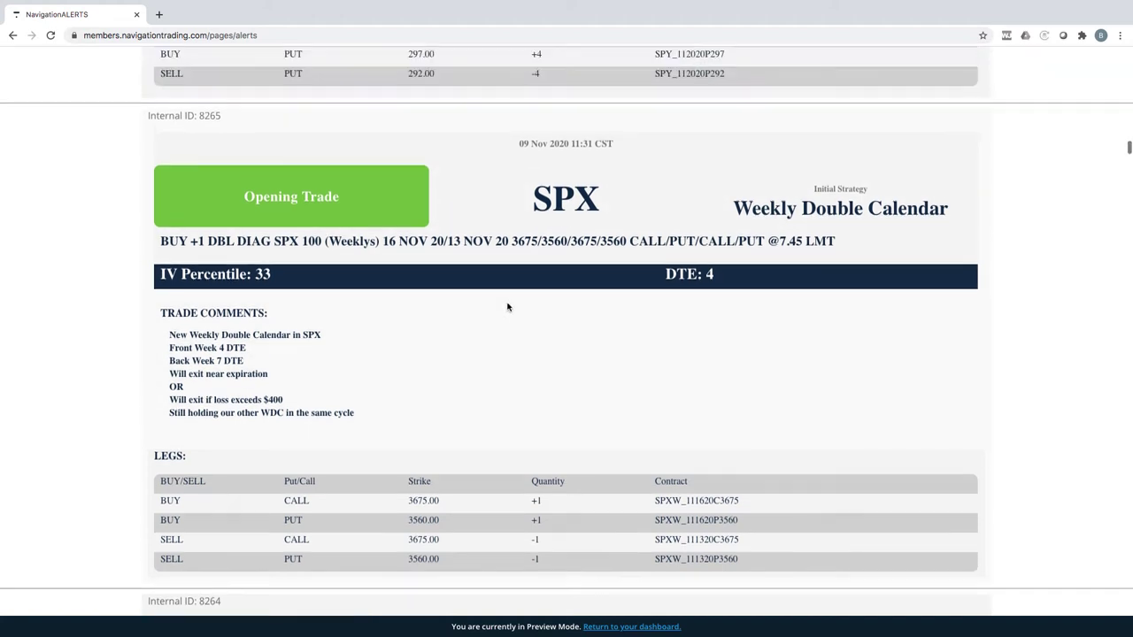
pyautogui.scroll(8, 508, 307)
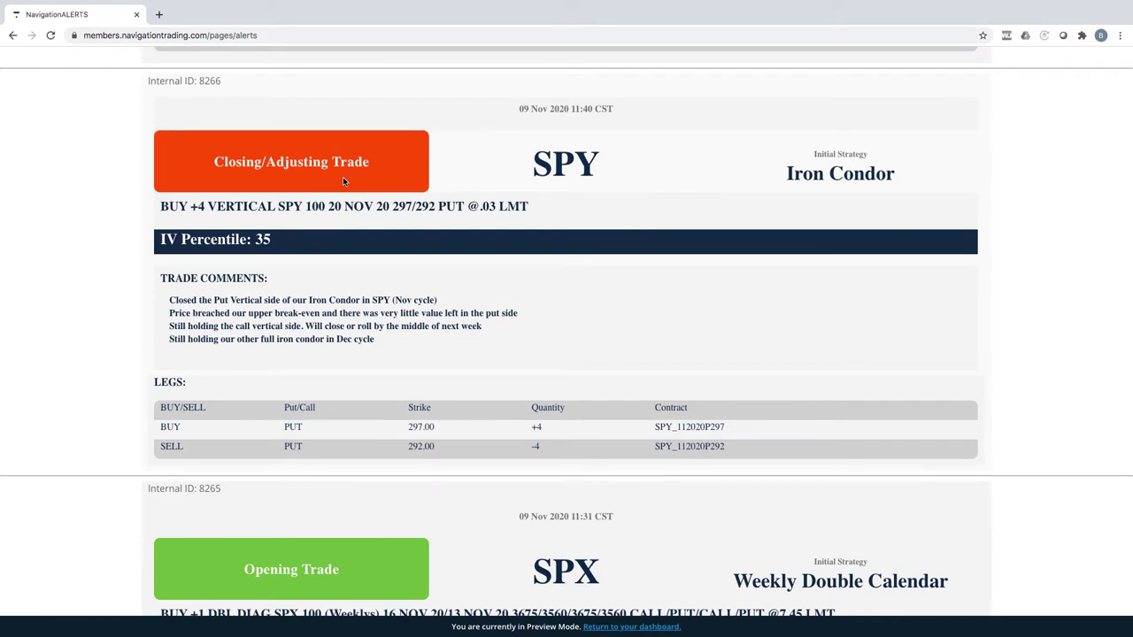
pyautogui.moveTo(214, 300); pyautogui.dragTo(437, 305)
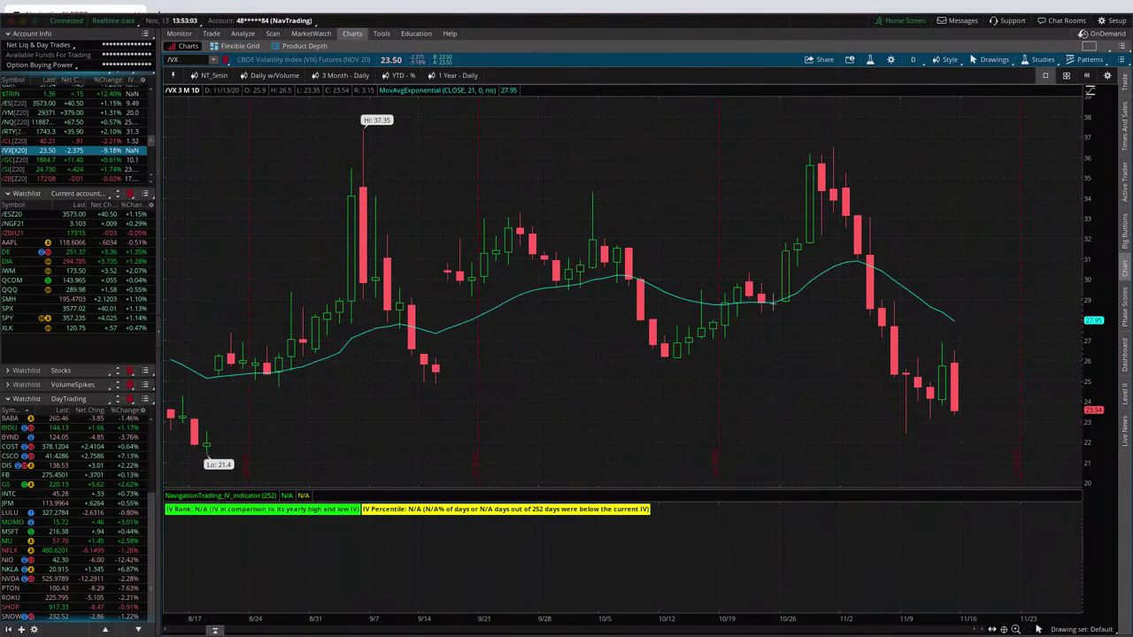
# Switch to thinkorswim and plot SPY's risk profile with only the 20 NOV 20 352/355 call legs included.
pyautogui.click(116, 317)
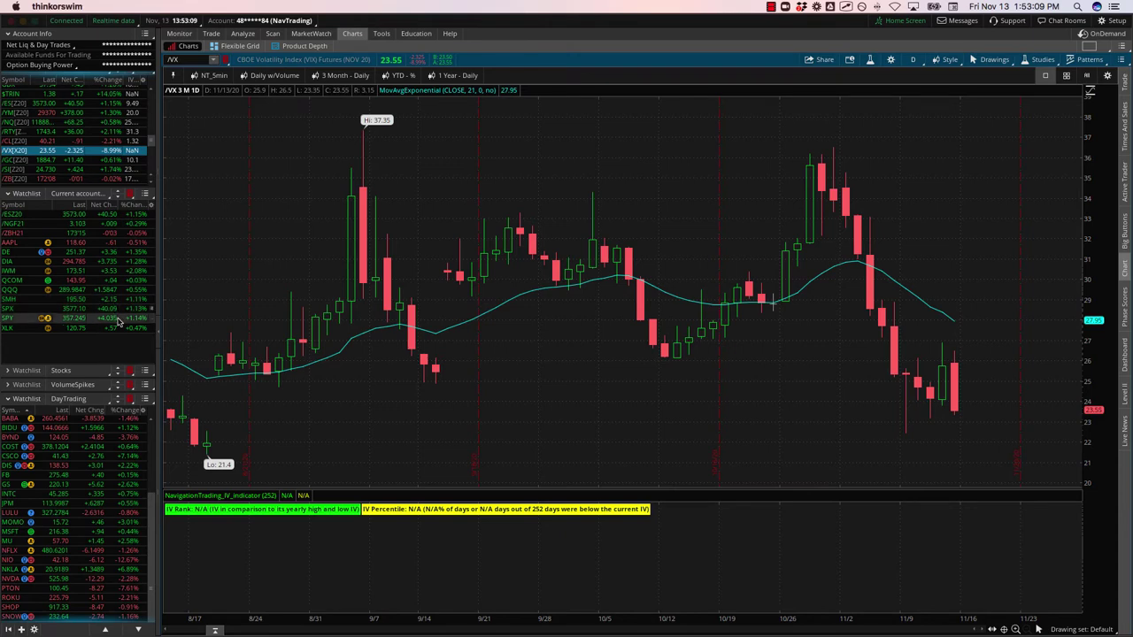
pyautogui.click(243, 33)
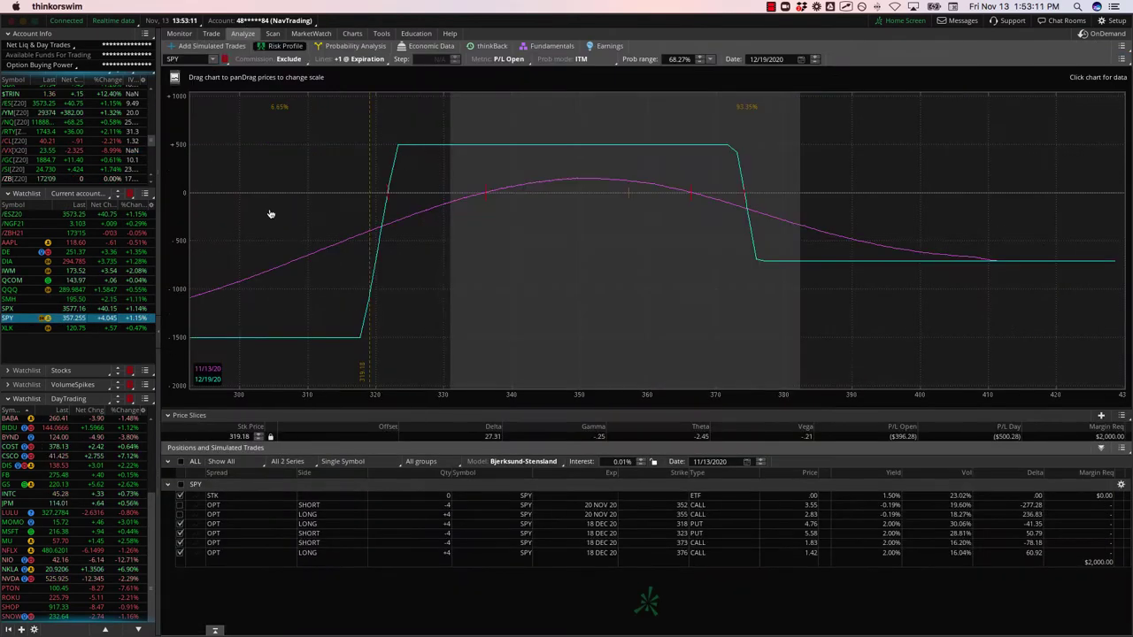
pyautogui.click(180, 553)
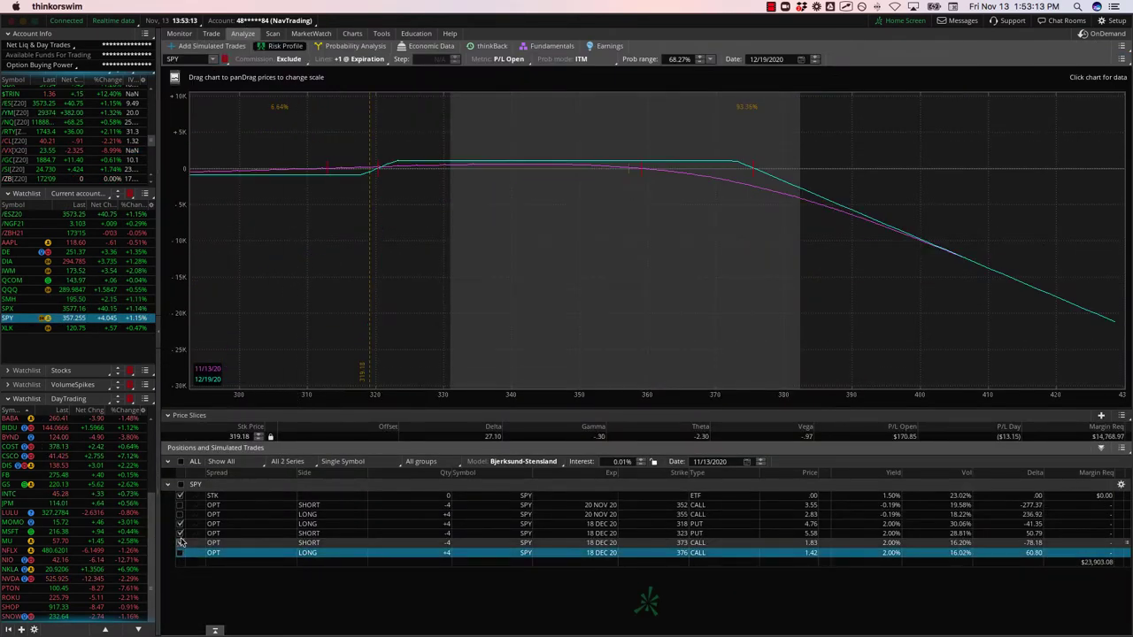
pyautogui.click(180, 542)
pyautogui.click(179, 533)
pyautogui.click(180, 523)
pyautogui.click(180, 515)
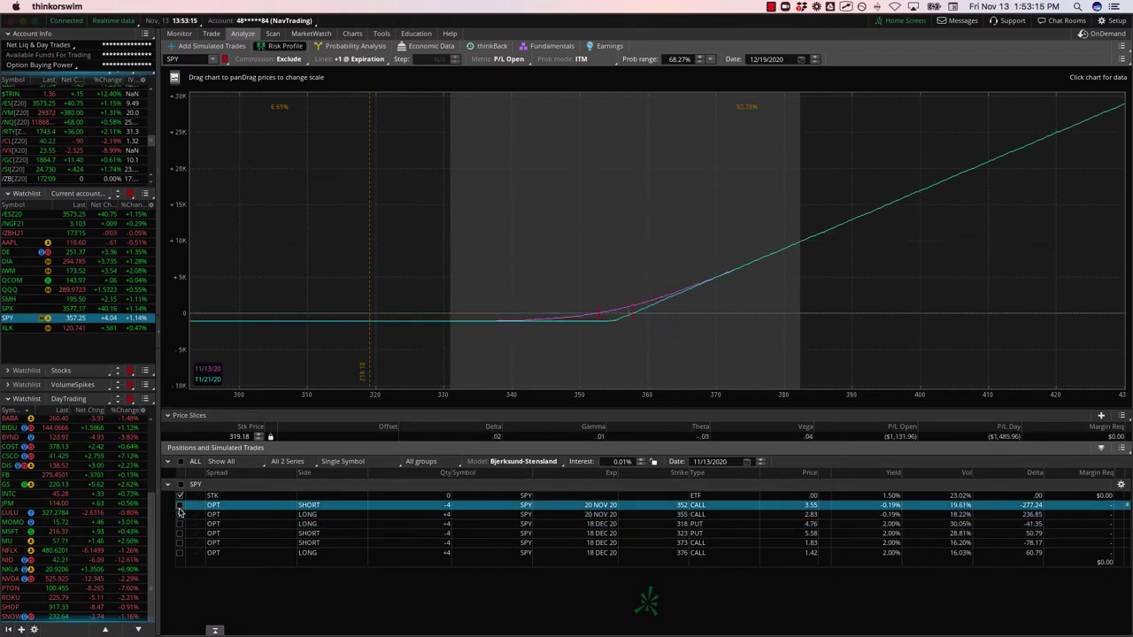
pyautogui.click(180, 505)
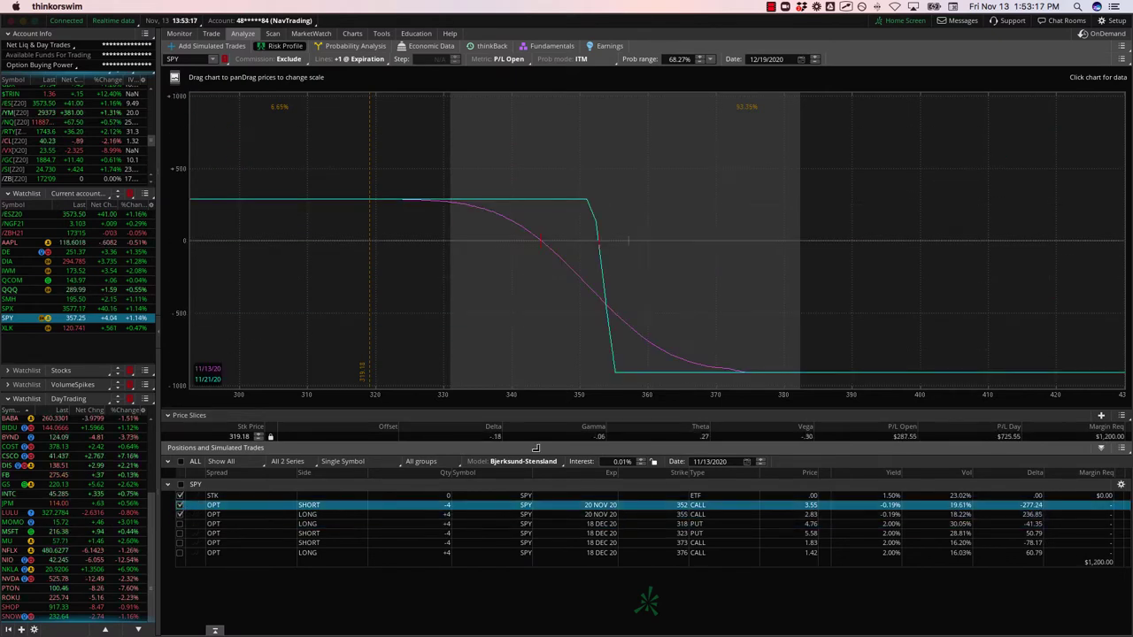
pyautogui.moveTo(627, 403); pyautogui.dragTo(750, 400)
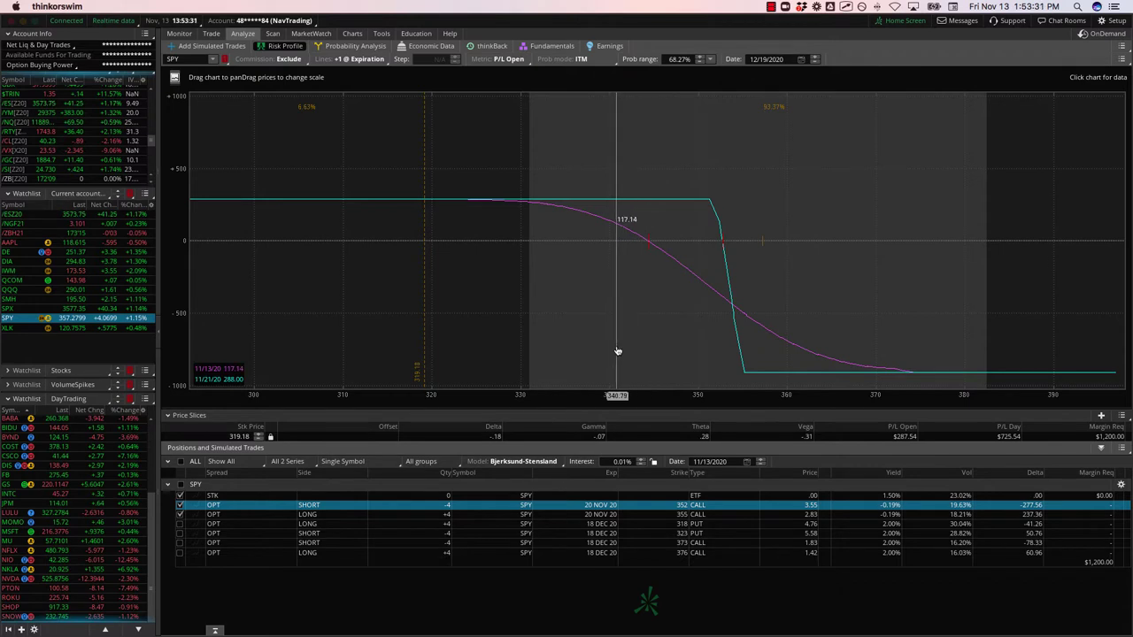
pyautogui.moveTo(608, 349); pyautogui.dragTo(621, 349)
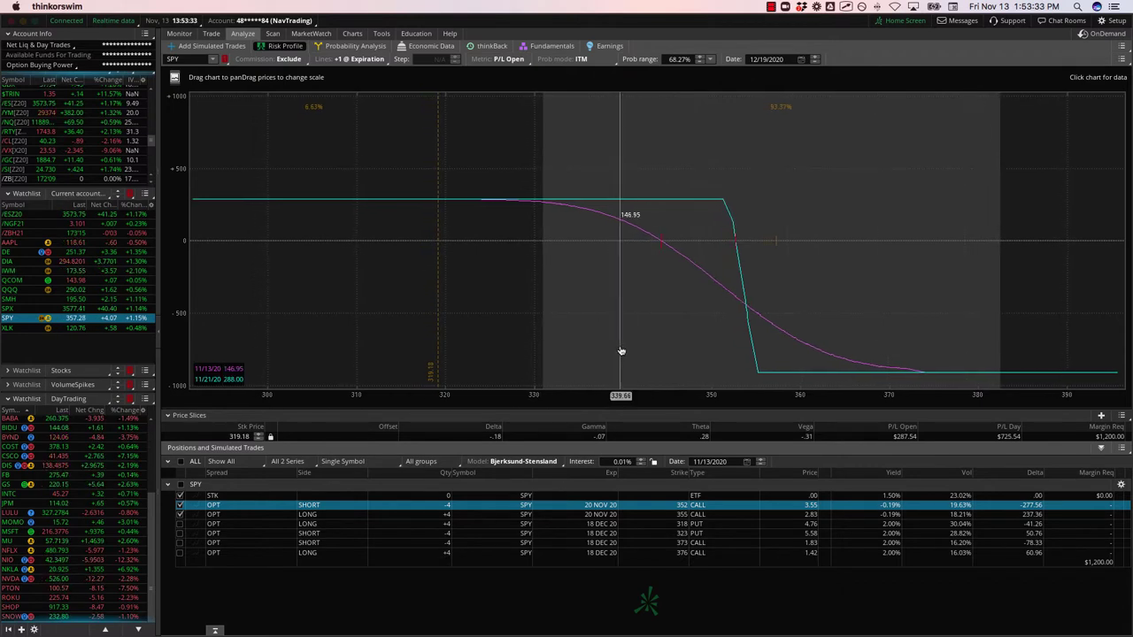
# Check SPY's price chart, and restrict its risk profile to the 18 DEC 20 318/323 put and 373/376 call legs.
pyautogui.click(352, 33)
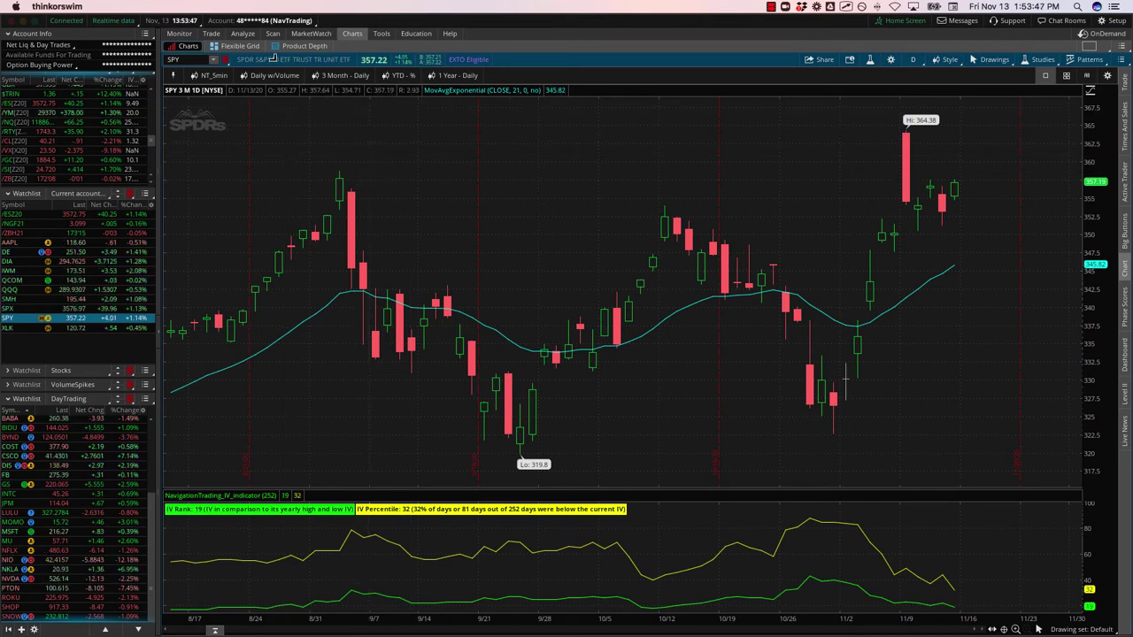
pyautogui.click(243, 34)
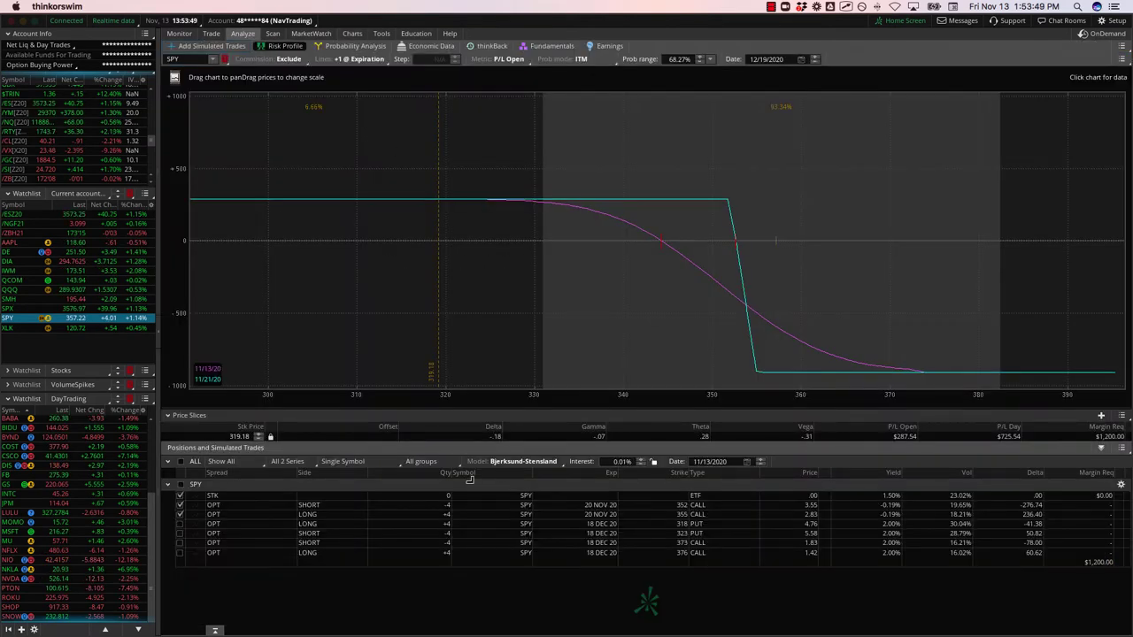
pyautogui.click(180, 504)
pyautogui.click(180, 514)
pyautogui.click(179, 524)
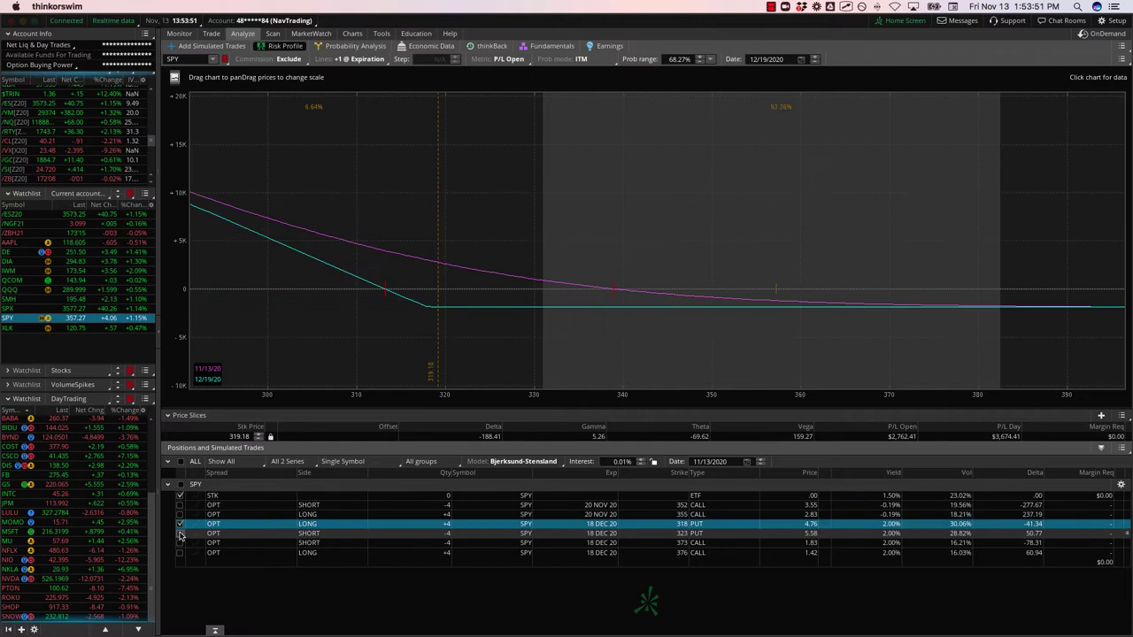
pyautogui.click(180, 533)
pyautogui.click(180, 543)
pyautogui.click(180, 552)
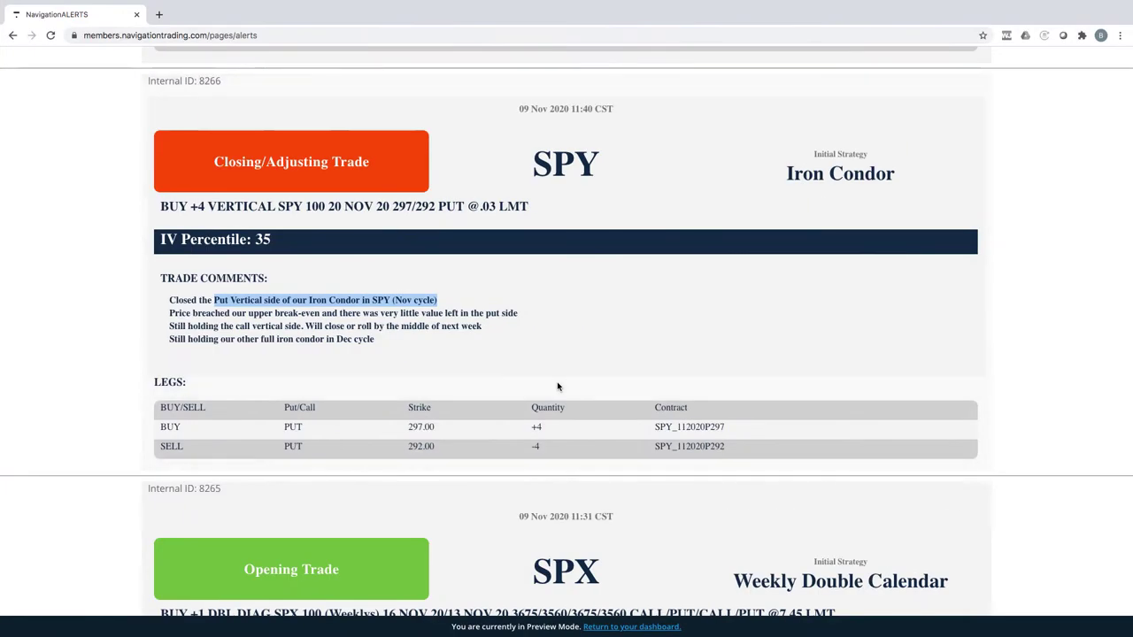
# Highlight the 10 Nov DIA alert's comment on rolling the short call vertical, and set a 294.64 price slice on DIA's risk profile in thinkorswim.
pyautogui.scroll(5, 558, 387)
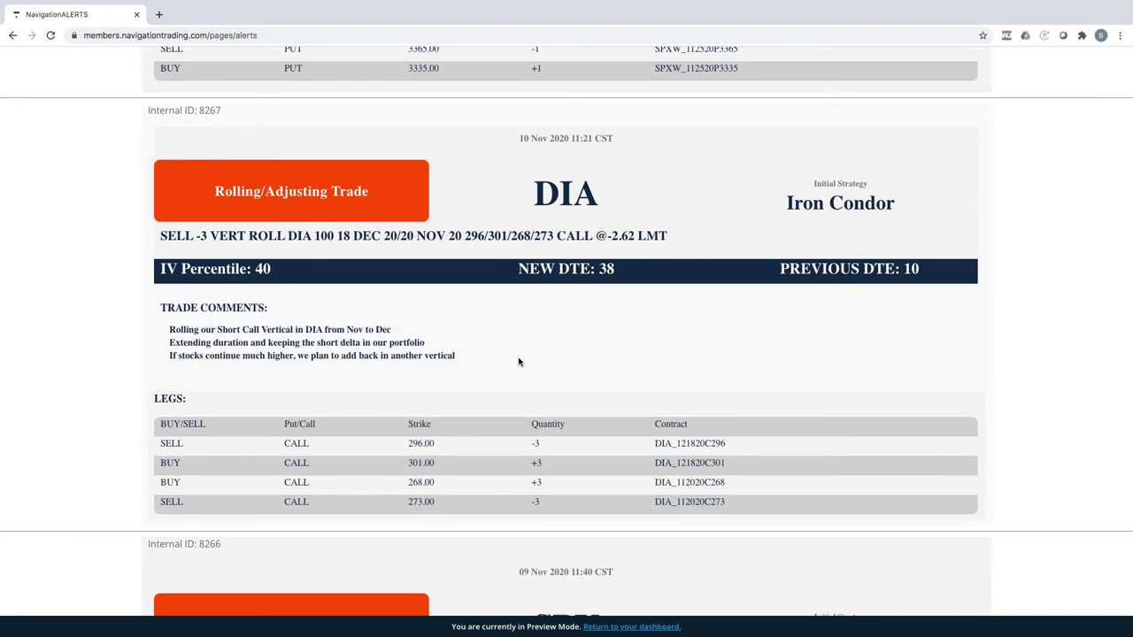
pyautogui.moveTo(216, 329); pyautogui.dragTo(417, 341)
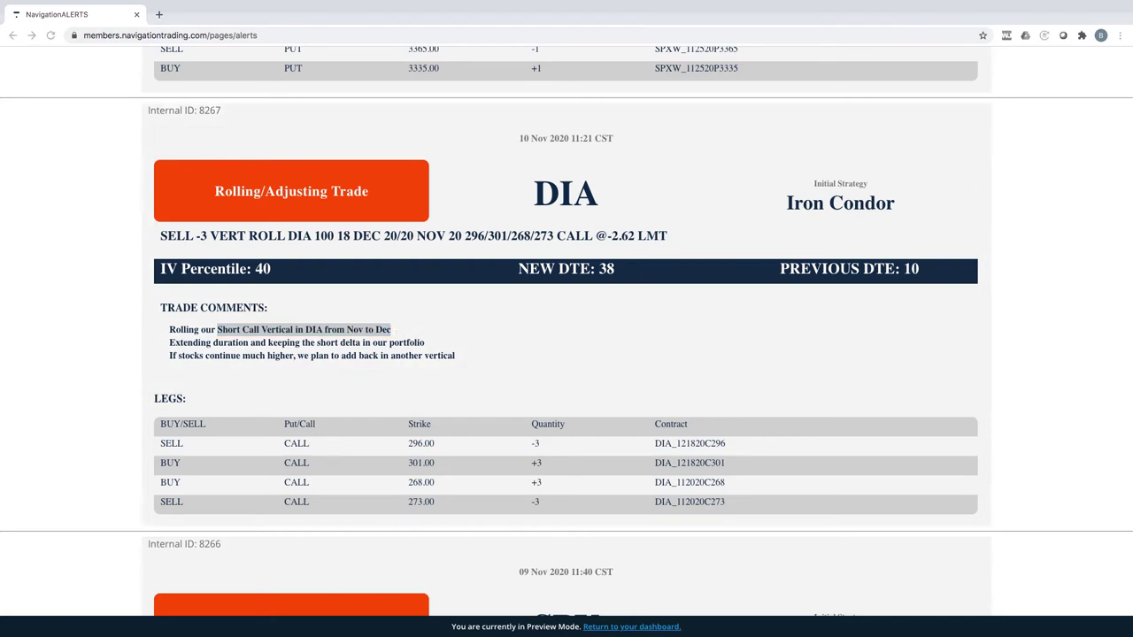
pyautogui.hotkey('ctrl', 'Left')
pyautogui.click(115, 261)
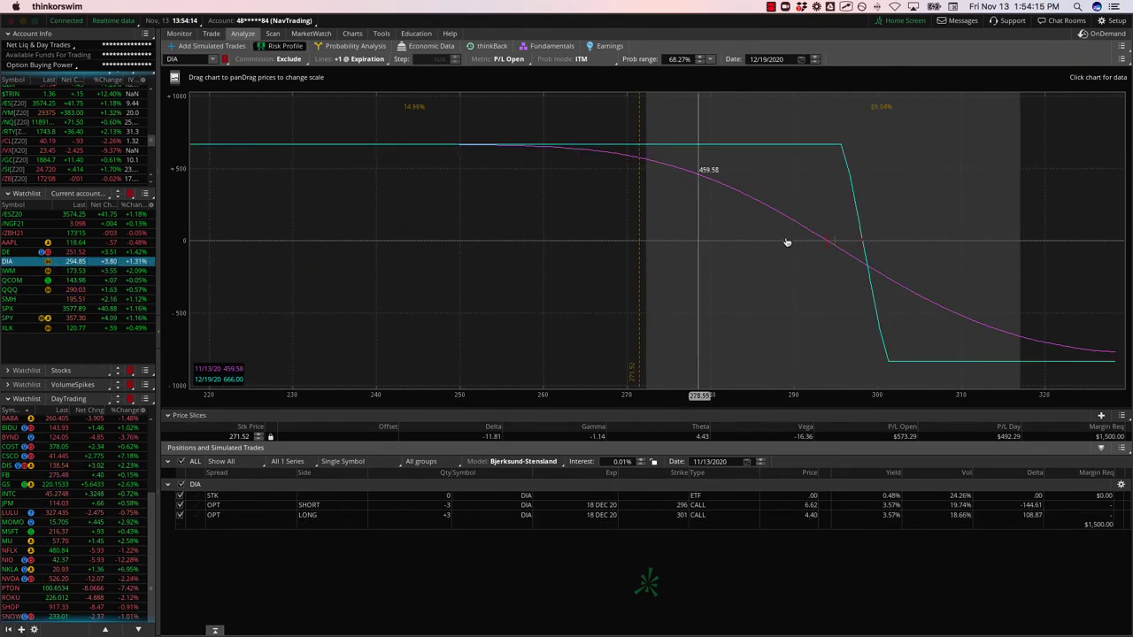
pyautogui.click(833, 248)
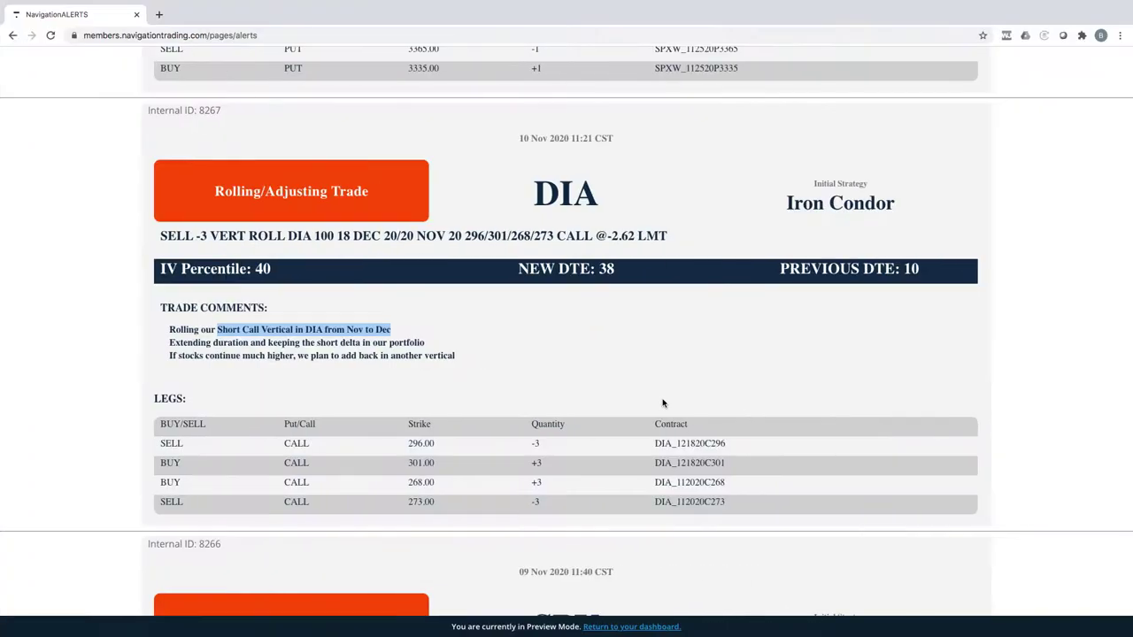
# Find the 10 Nov SPX Iron Duck opening trade on the NavigationALERTS page and highlight its "15 DTE" comment.
pyautogui.scroll(6, 663, 398)
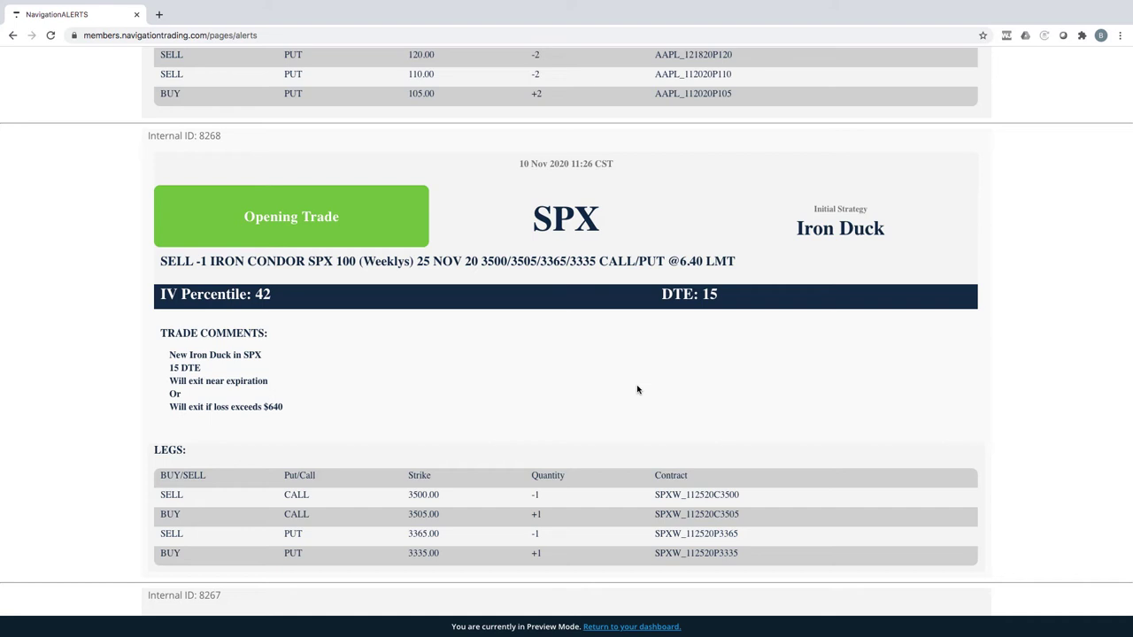
pyautogui.moveTo(210, 369); pyautogui.dragTo(168, 368)
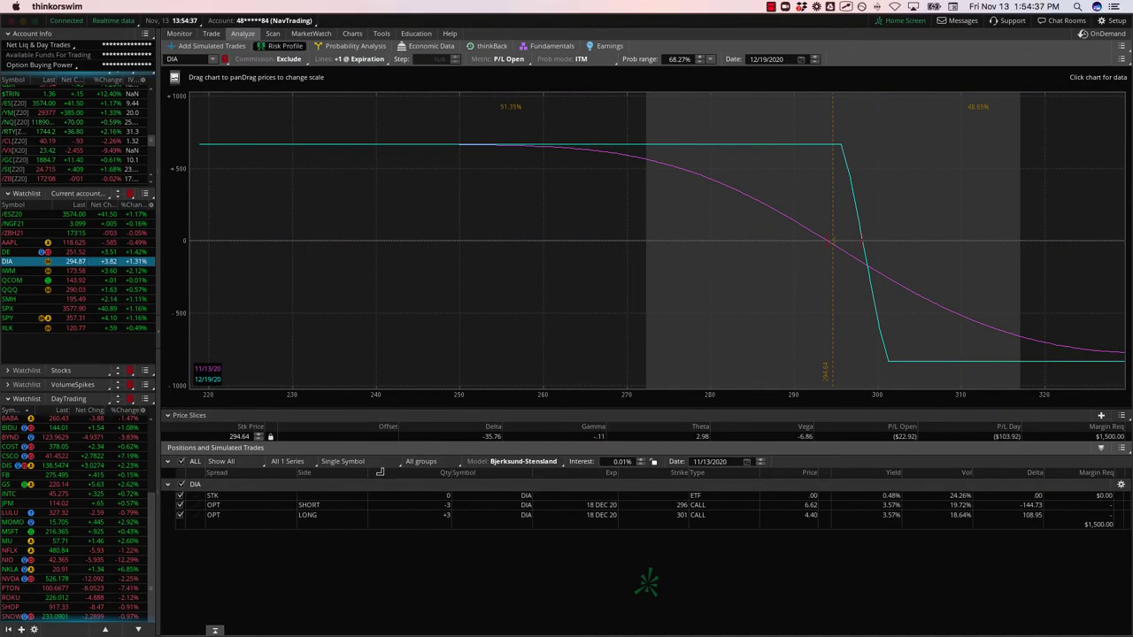
# Plot the SPX risk profile in thinkorswim with only the four 25 NOV 20 legs: 3335/3365 puts and 3500/3505 calls.
pyautogui.click(141, 308)
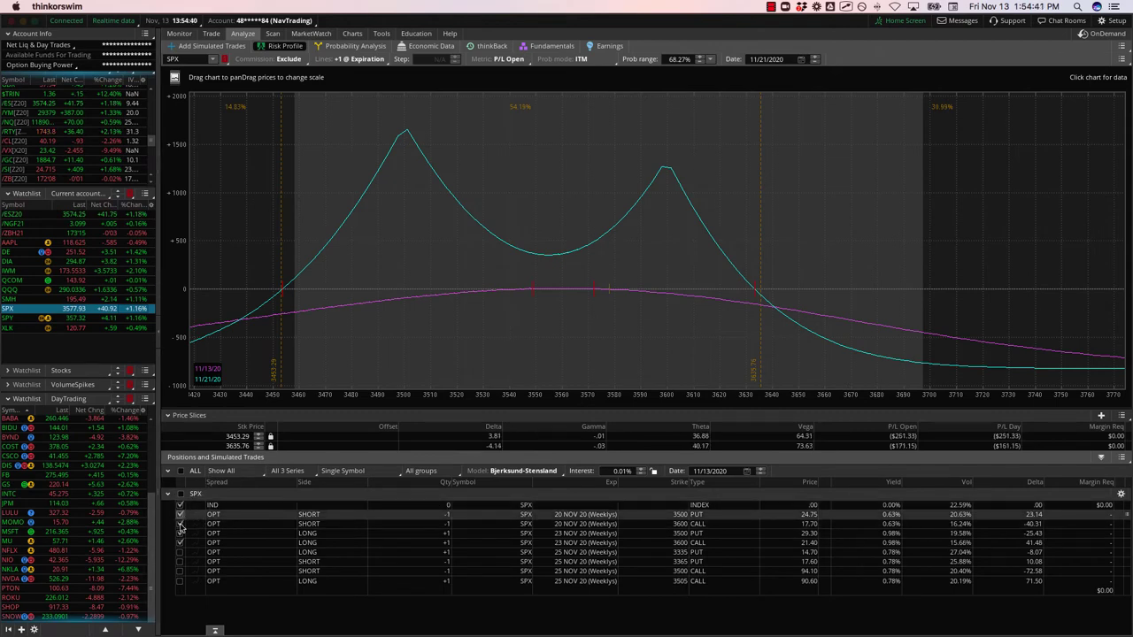
pyautogui.click(180, 515)
pyautogui.click(180, 524)
pyautogui.click(180, 533)
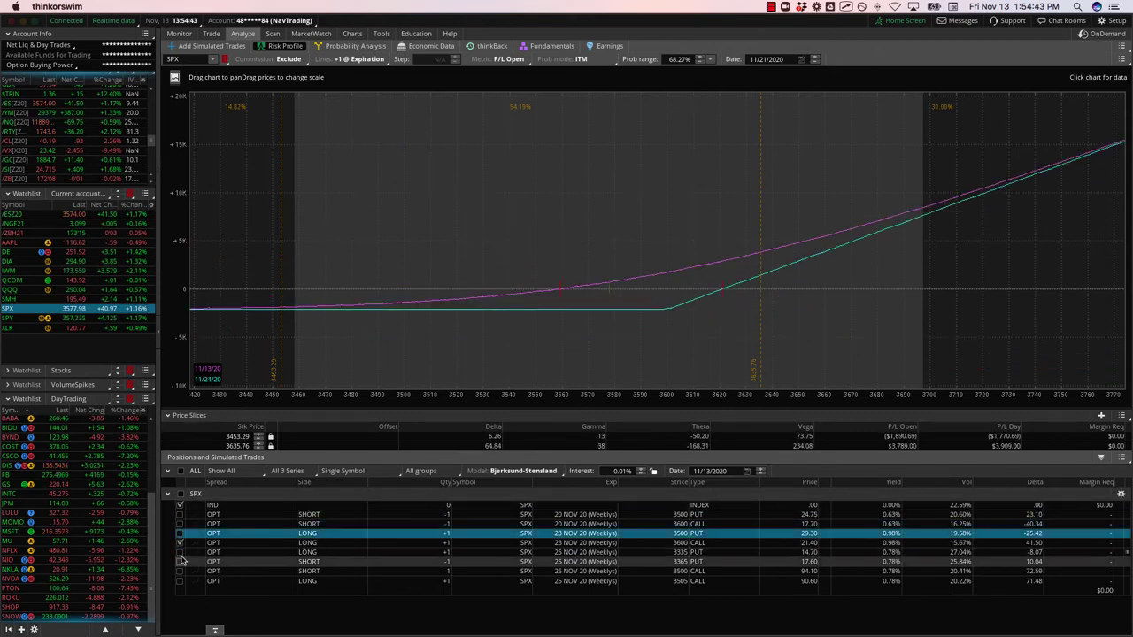
pyautogui.click(180, 552)
pyautogui.click(179, 542)
pyautogui.click(179, 571)
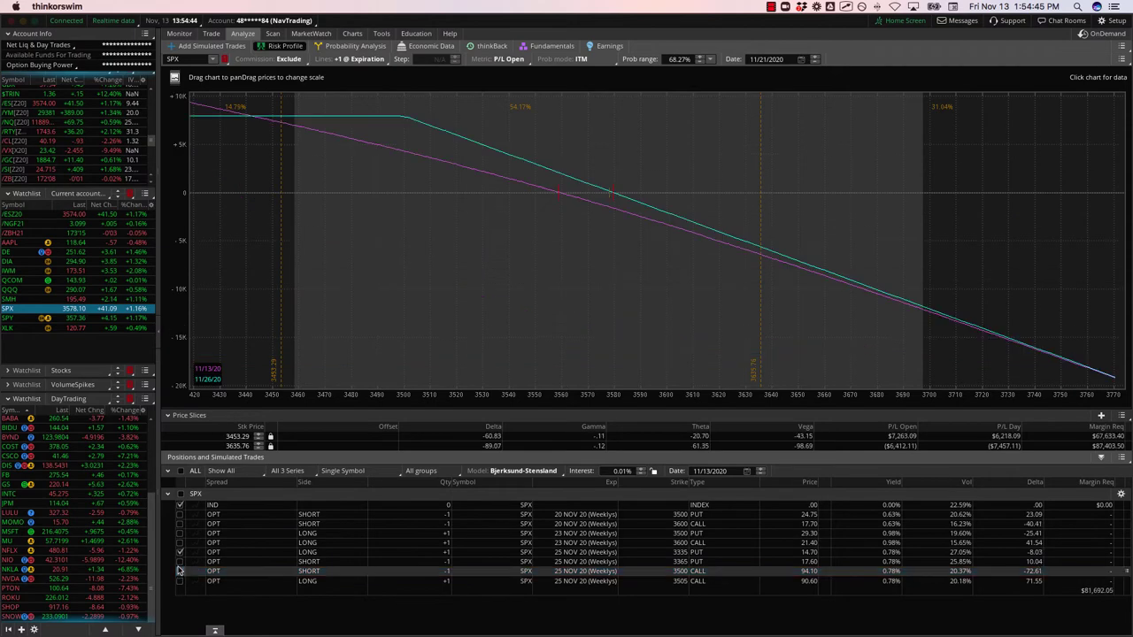
pyautogui.click(180, 561)
pyautogui.click(180, 581)
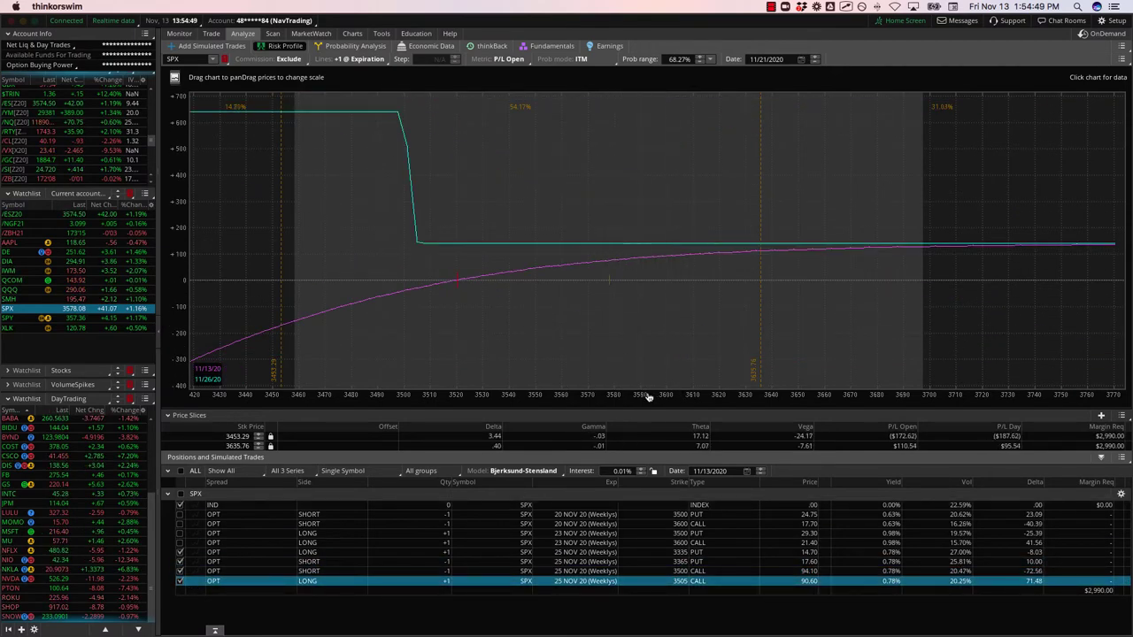
pyautogui.moveTo(648, 397); pyautogui.dragTo(631, 354)
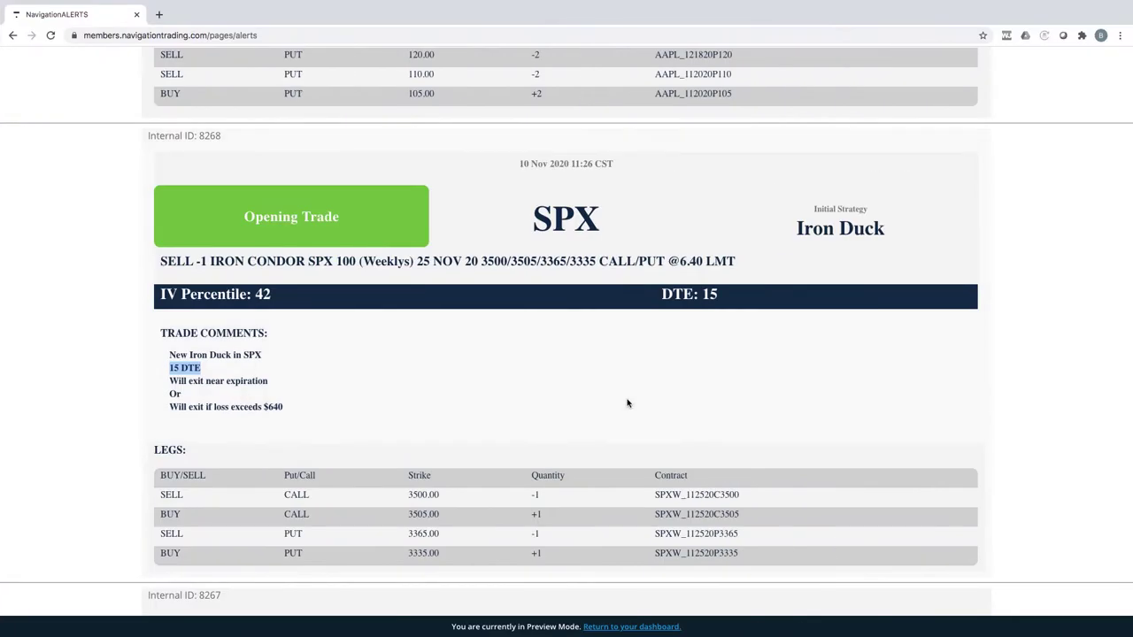
# Highlight the 11 Nov AAPL alert's Long Put Vertical strategy and Nov-to-Dec roll comment, and load AAPL's risk profile in thinkorswim.
pyautogui.scroll(5, 641, 407)
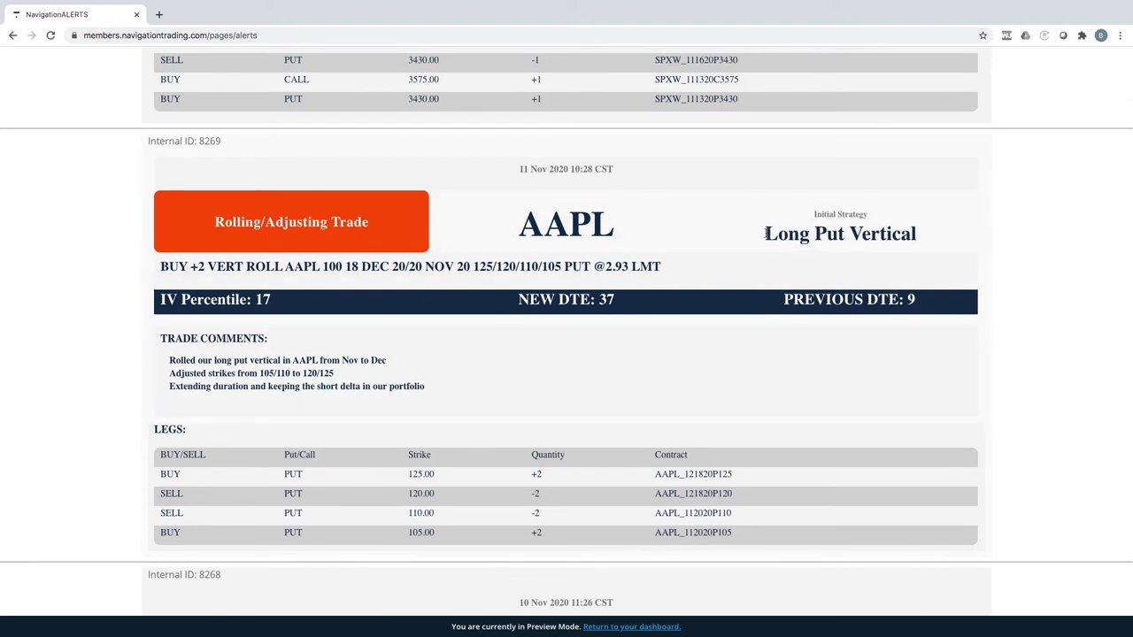
pyautogui.moveTo(823, 234); pyautogui.dragTo(917, 236)
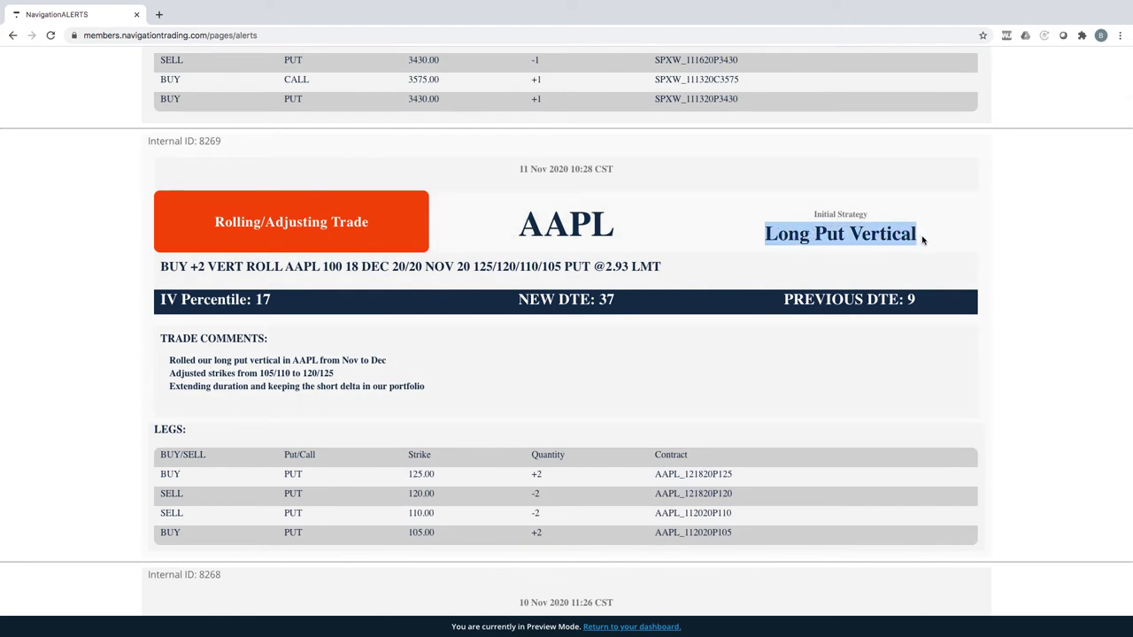
pyautogui.moveTo(342, 361); pyautogui.dragTo(362, 361)
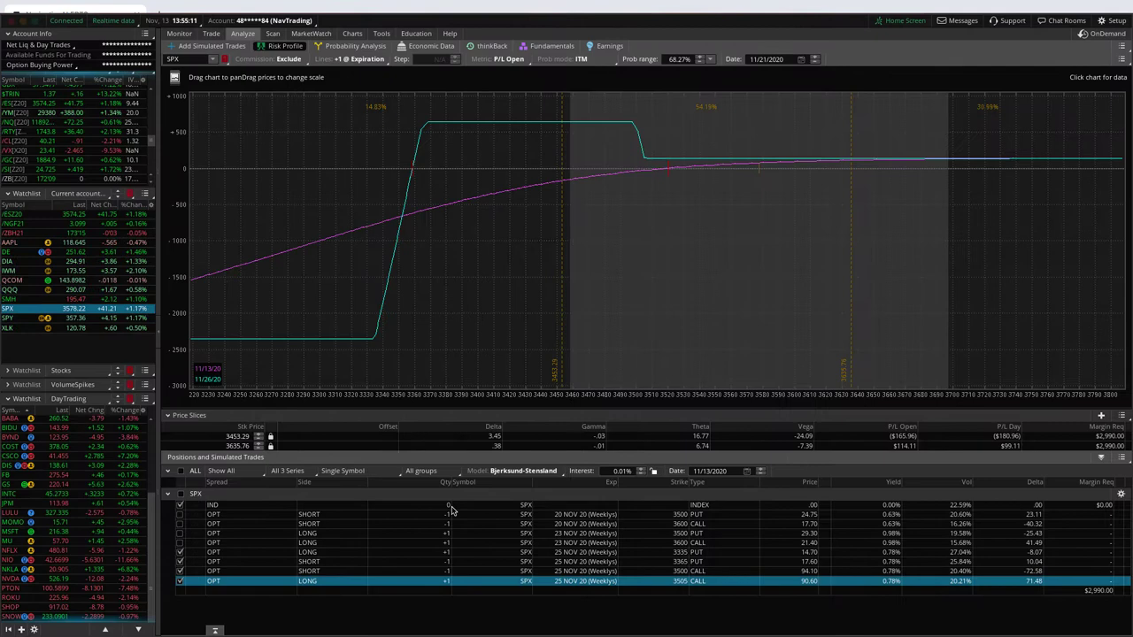
pyautogui.click(122, 245)
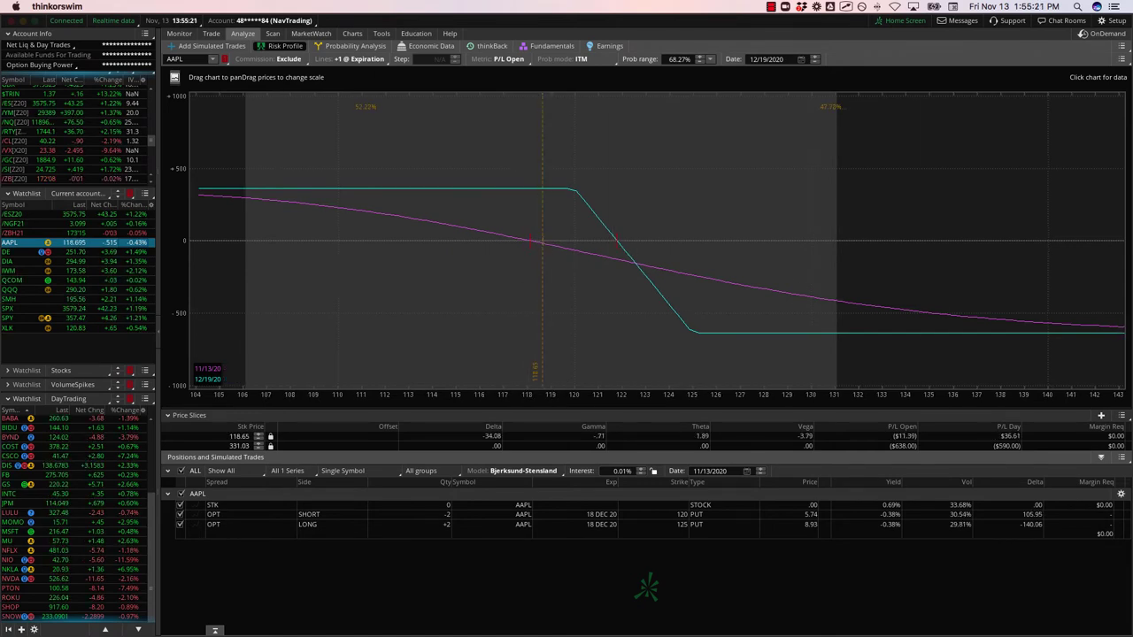
# Review the 12 Nov SPX closing alerts in the browser, and highlight the front and back week DTE comments in the SPX opening trade.
pyautogui.hotkey('ctrl', 'Right')
pyautogui.scroll(5, 622, 414)
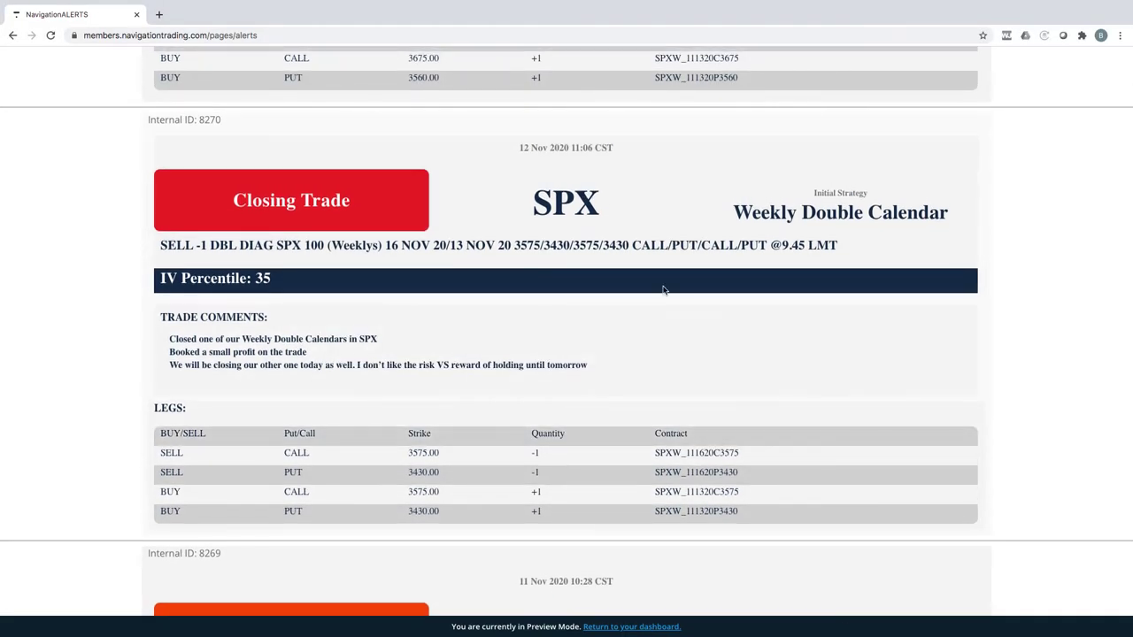
pyautogui.scroll(6, 664, 291)
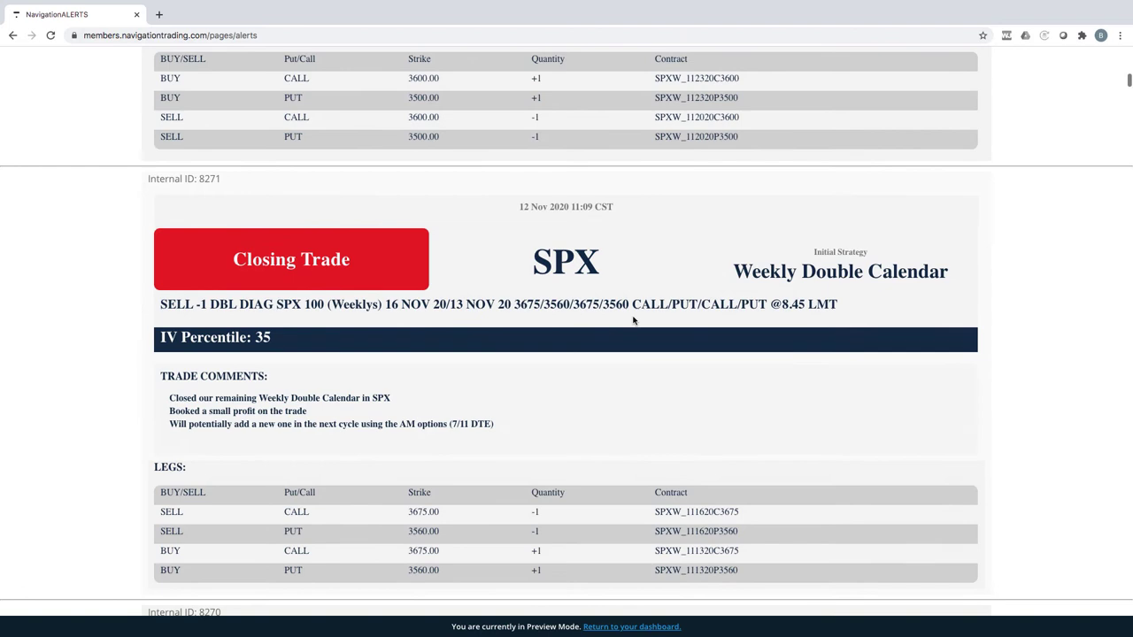
pyautogui.scroll(6, 632, 362)
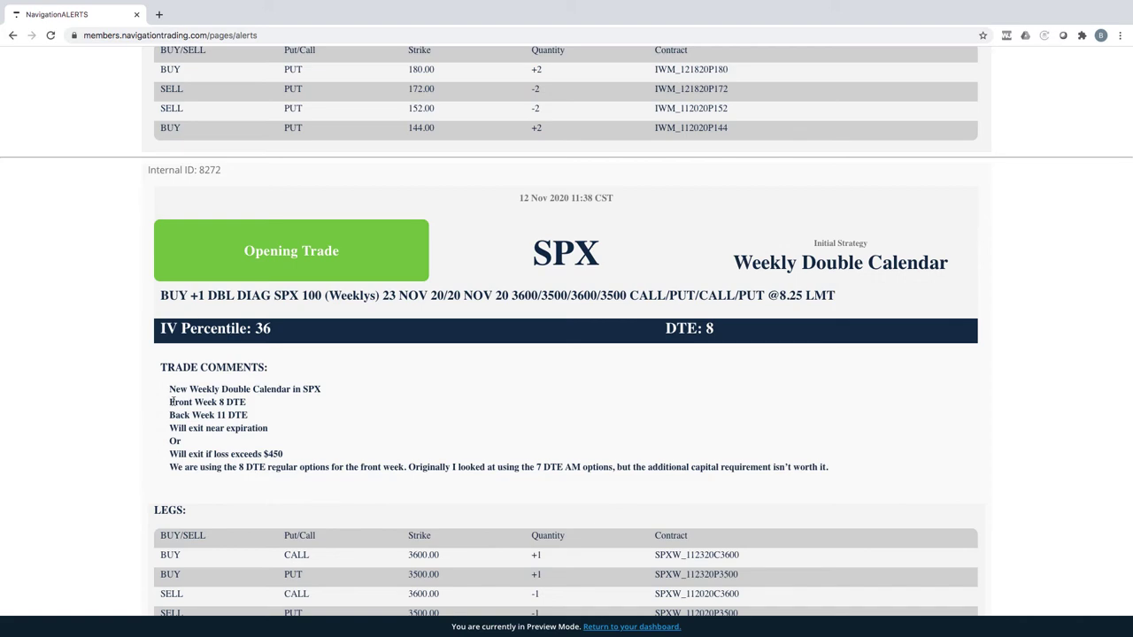
pyautogui.moveTo(171, 401); pyautogui.dragTo(258, 415)
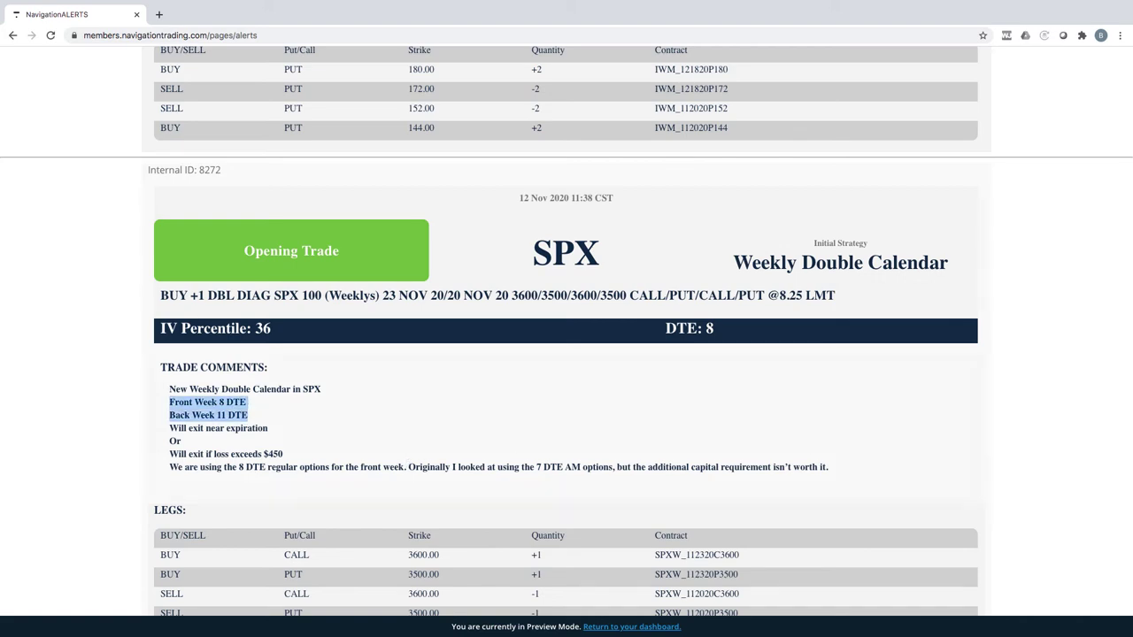
# Plot the SPX risk profile in thinkorswim with only the 20 NOV and 23 NOV 3500 put and 3600 call legs.
pyautogui.hotkey('ctrl', 'Left')
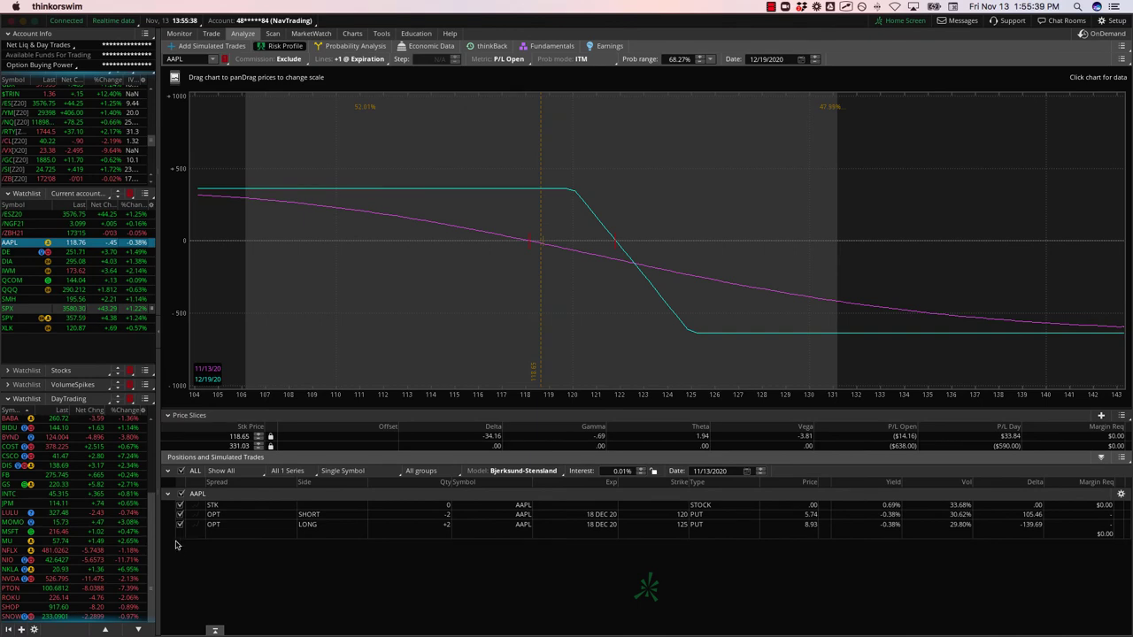
pyautogui.click(101, 310)
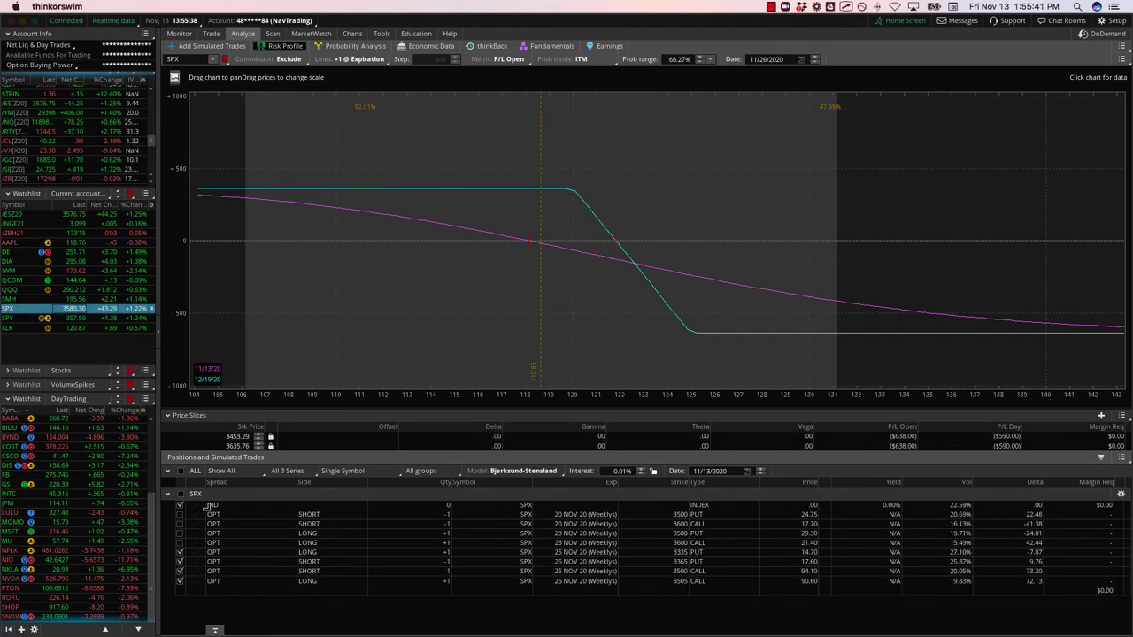
pyautogui.click(180, 571)
pyautogui.click(180, 561)
pyautogui.click(181, 551)
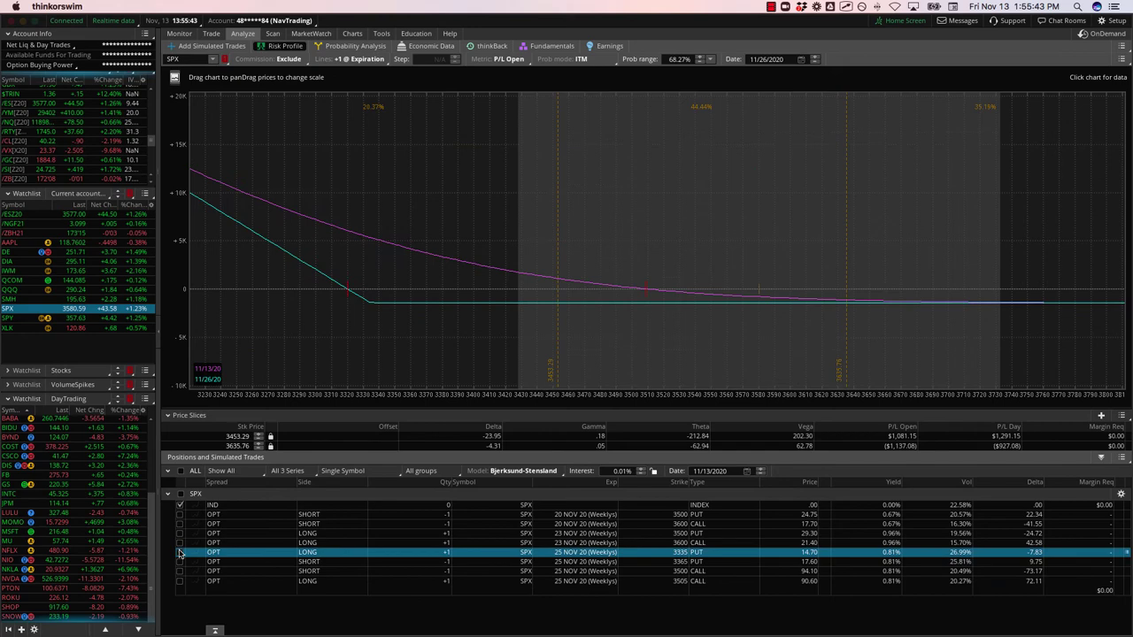
pyautogui.click(181, 543)
pyautogui.click(180, 533)
pyautogui.click(181, 524)
pyautogui.click(181, 515)
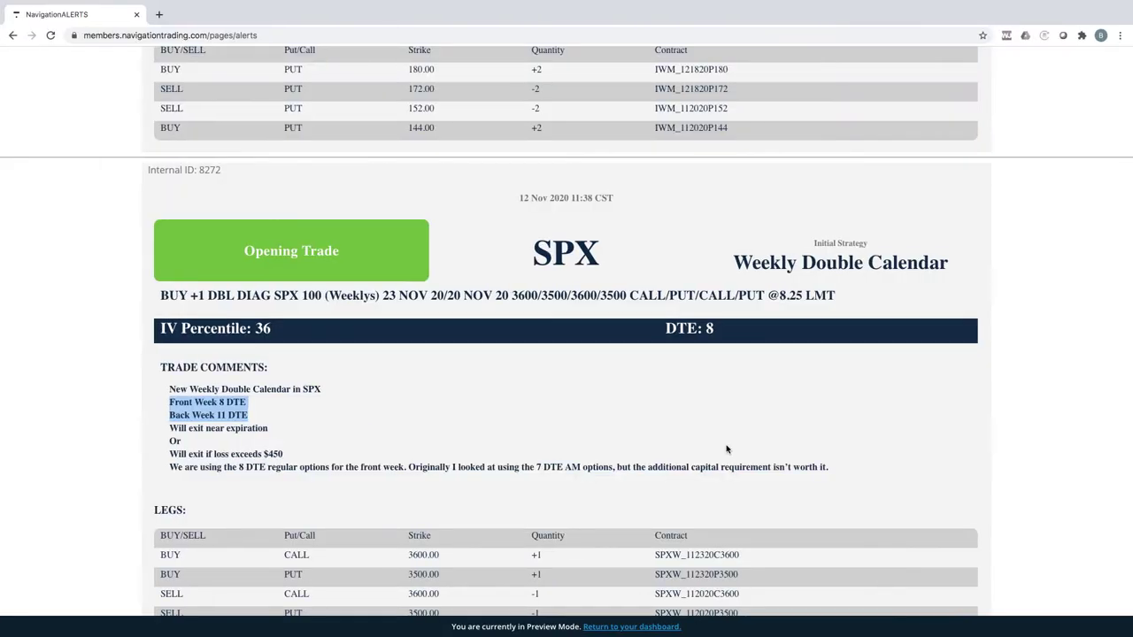
# Highlight the 13 Nov IWM alert's Long Put Vertical strategy and Nov to Dec roll comment, and load IWM's risk profile in thinkorswim.
pyautogui.scroll(10, 719, 448)
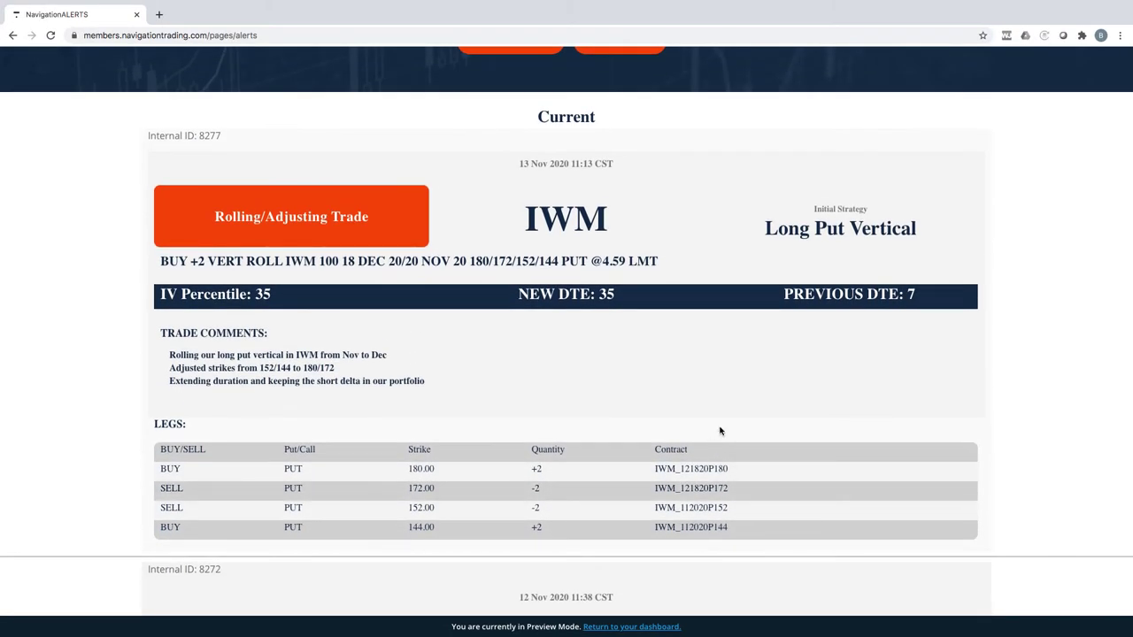
pyautogui.moveTo(767, 228); pyautogui.dragTo(919, 232)
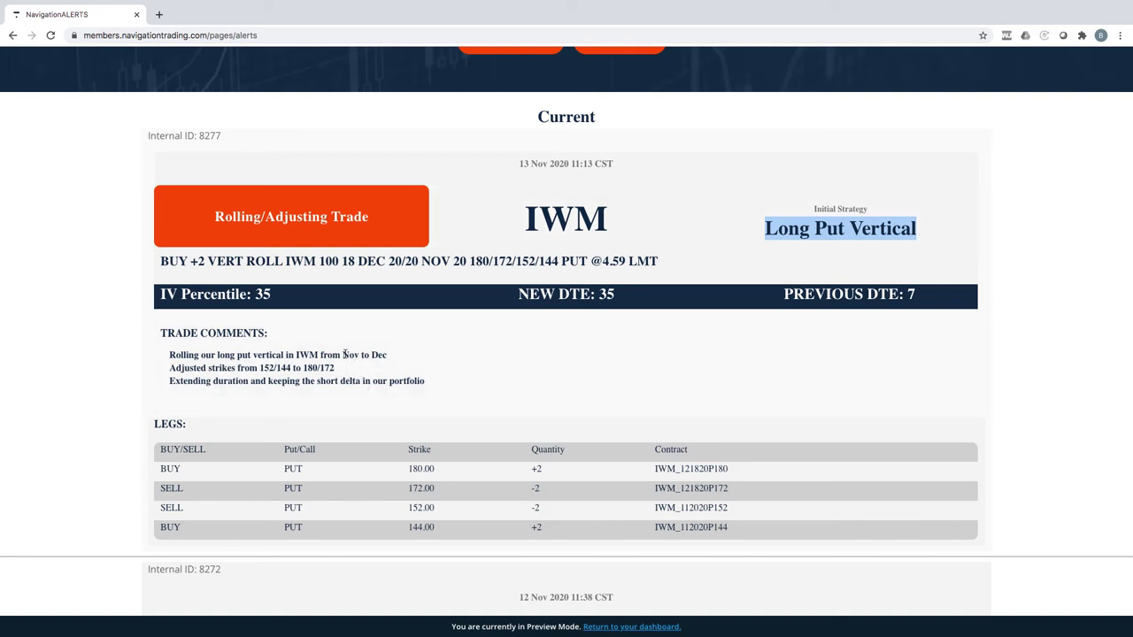
pyautogui.moveTo(345, 354); pyautogui.dragTo(373, 355)
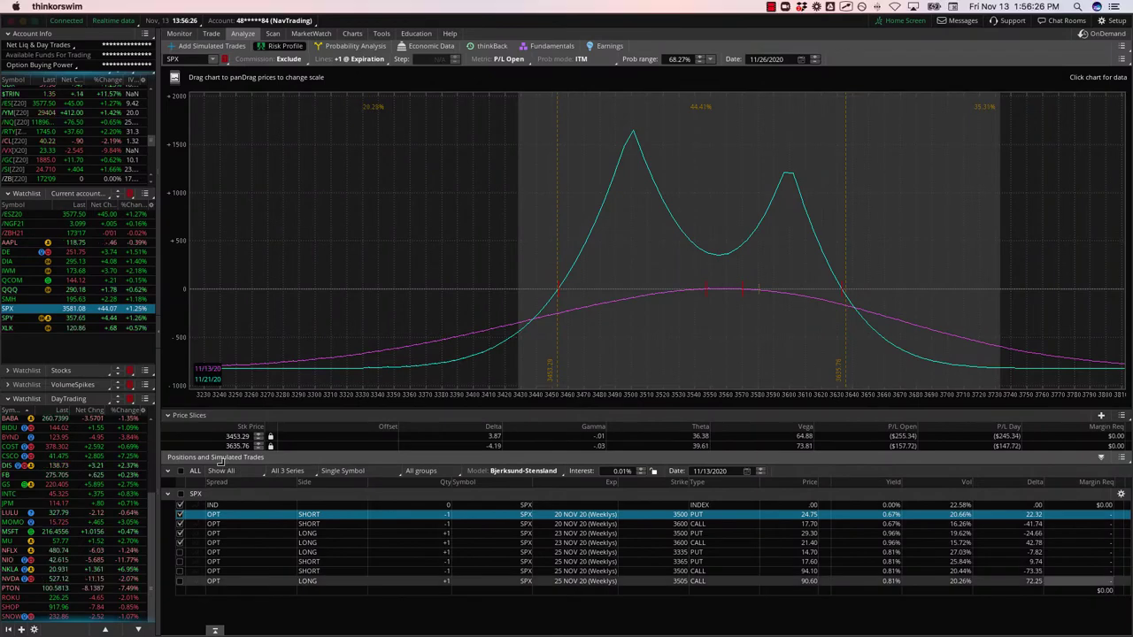
pyautogui.click(131, 274)
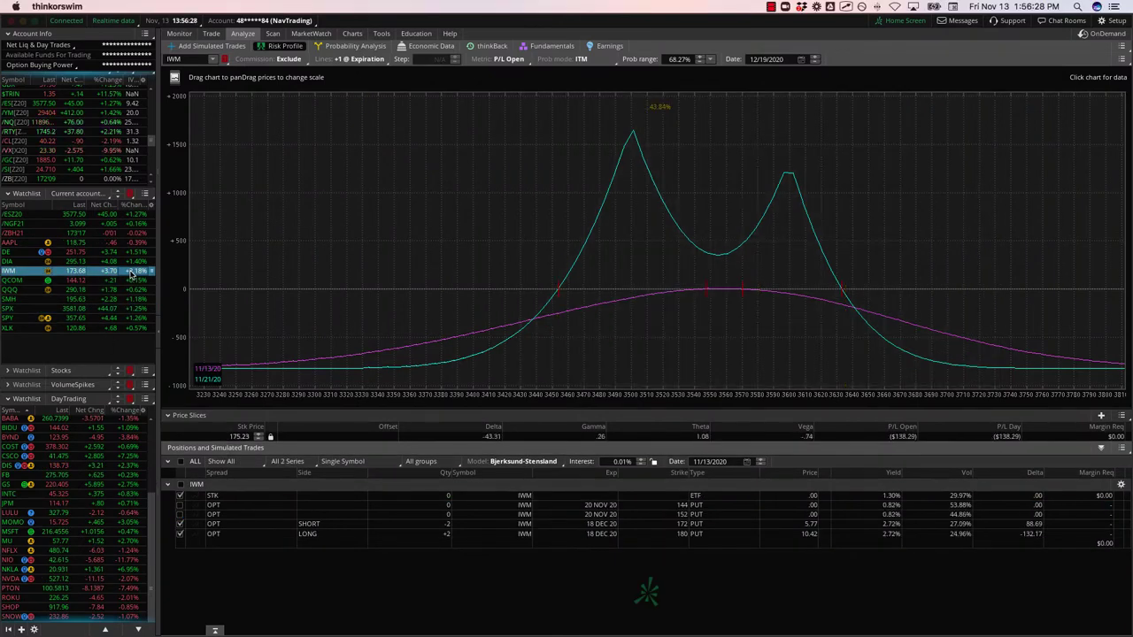
pyautogui.moveTo(597, 255)
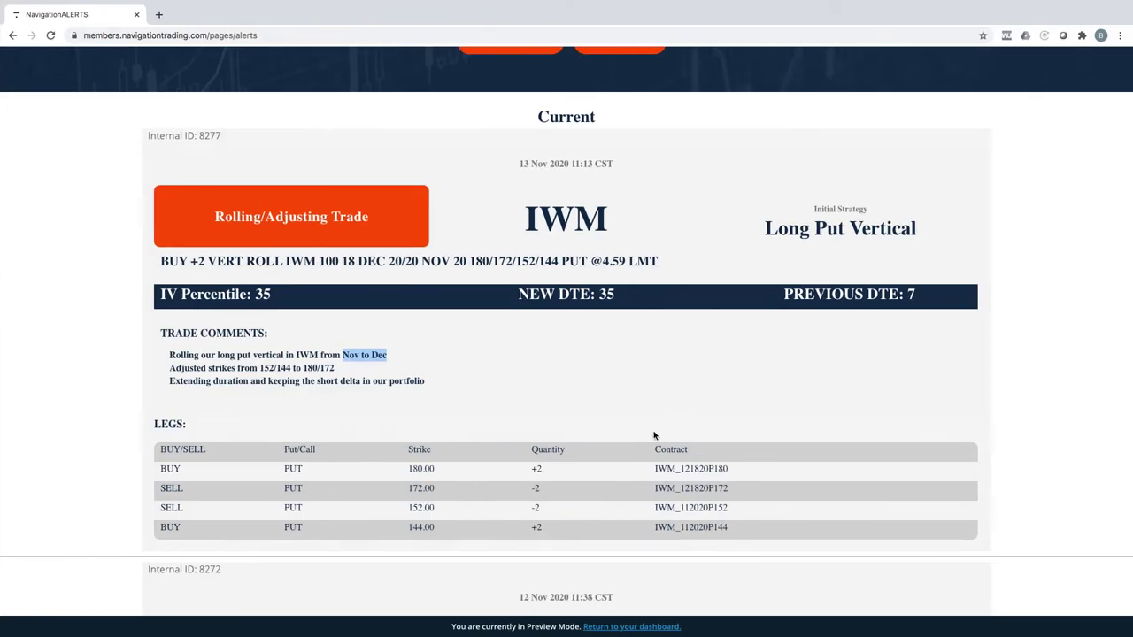
# Reread the 13 Nov IWM rolling alert in the browser and clear the text highlight.
pyautogui.scroll(2, 607, 355)
pyautogui.scroll(-3, 607, 355)
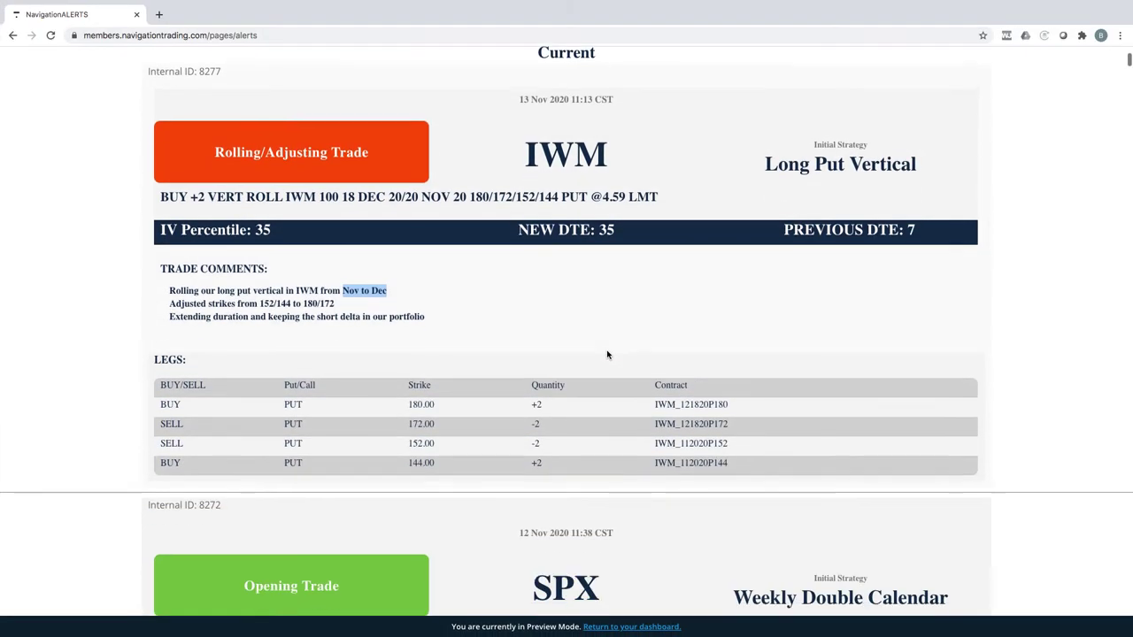
pyautogui.scroll(-1, 607, 355)
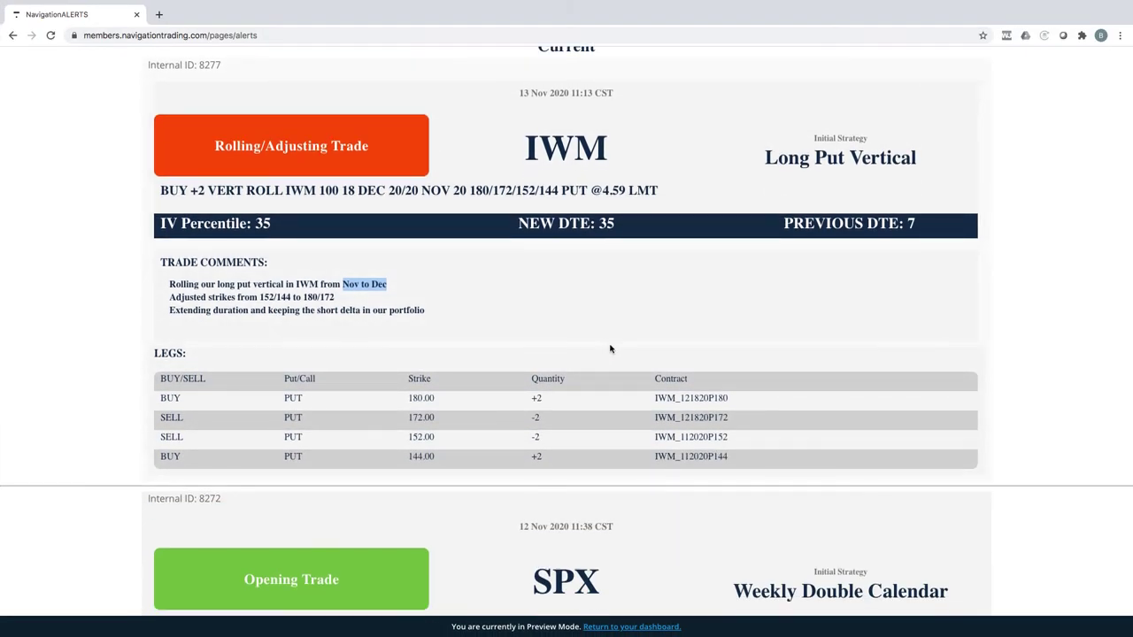
pyautogui.click(624, 348)
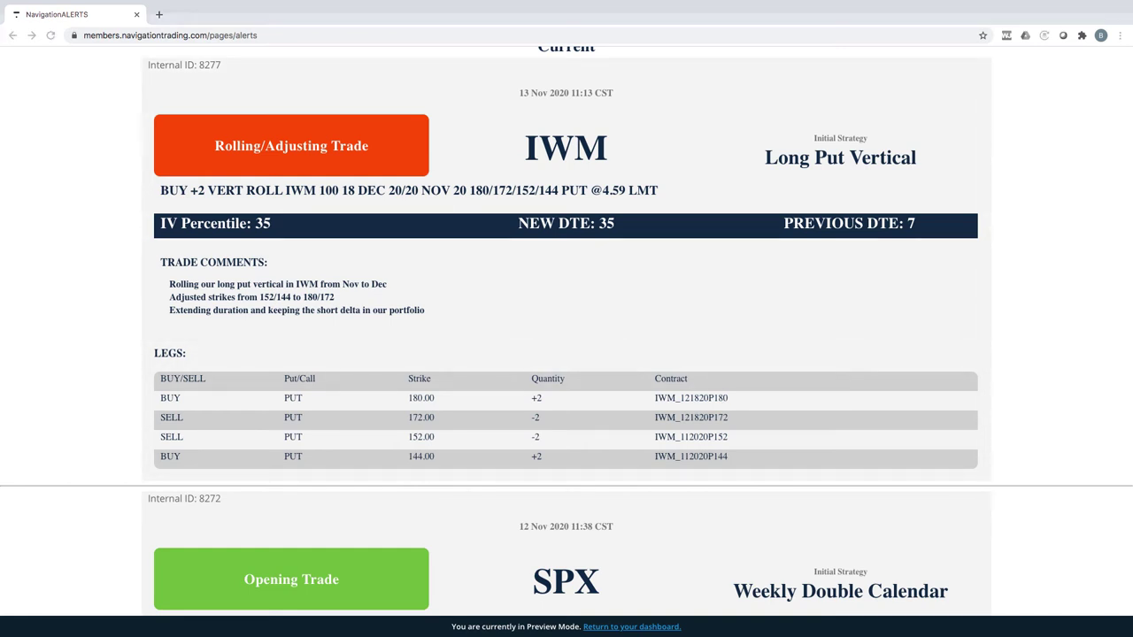
# Return to thinkorswim and examine the risk profile of the /ESZ20 3300/3350 put position around its strikes.
pyautogui.hotkey('ctrl', 'Left')
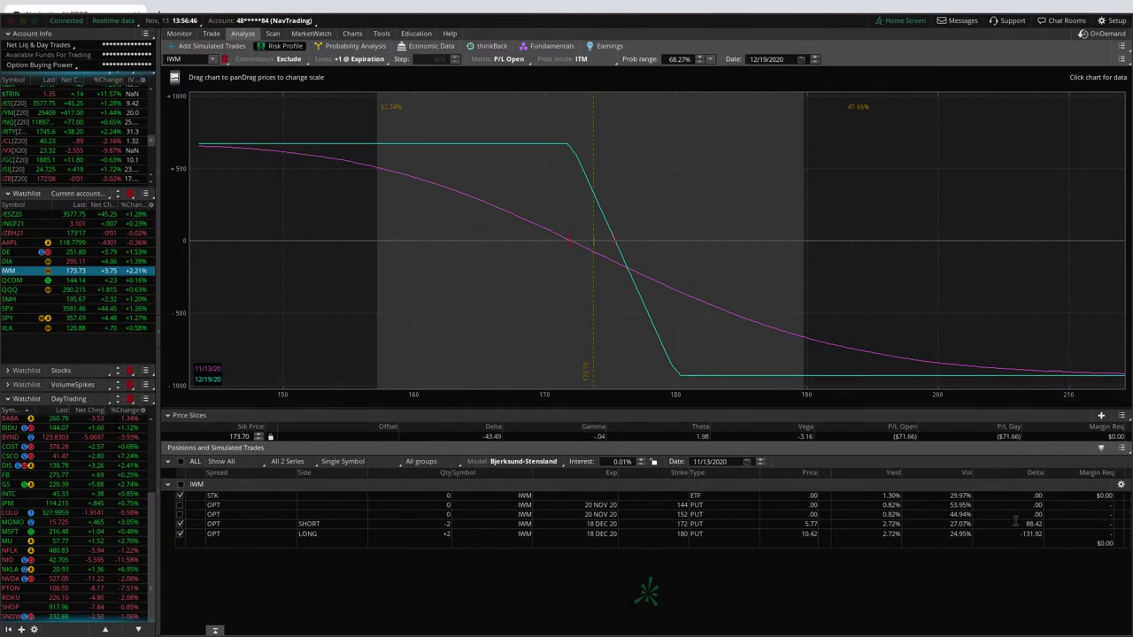
pyautogui.click(79, 215)
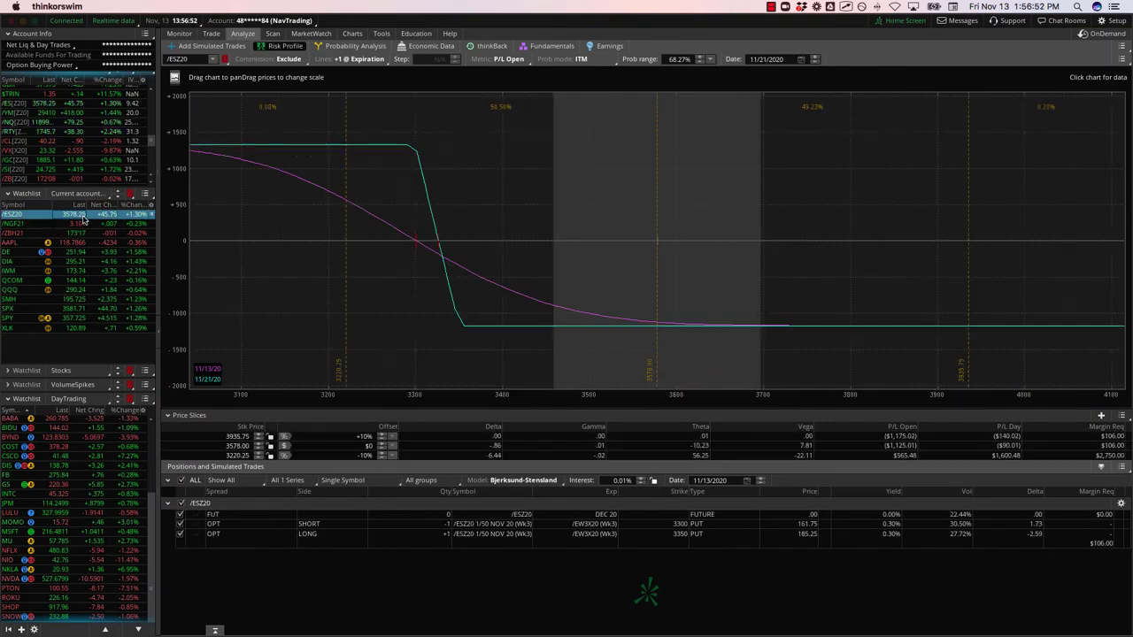
pyautogui.click(152, 234)
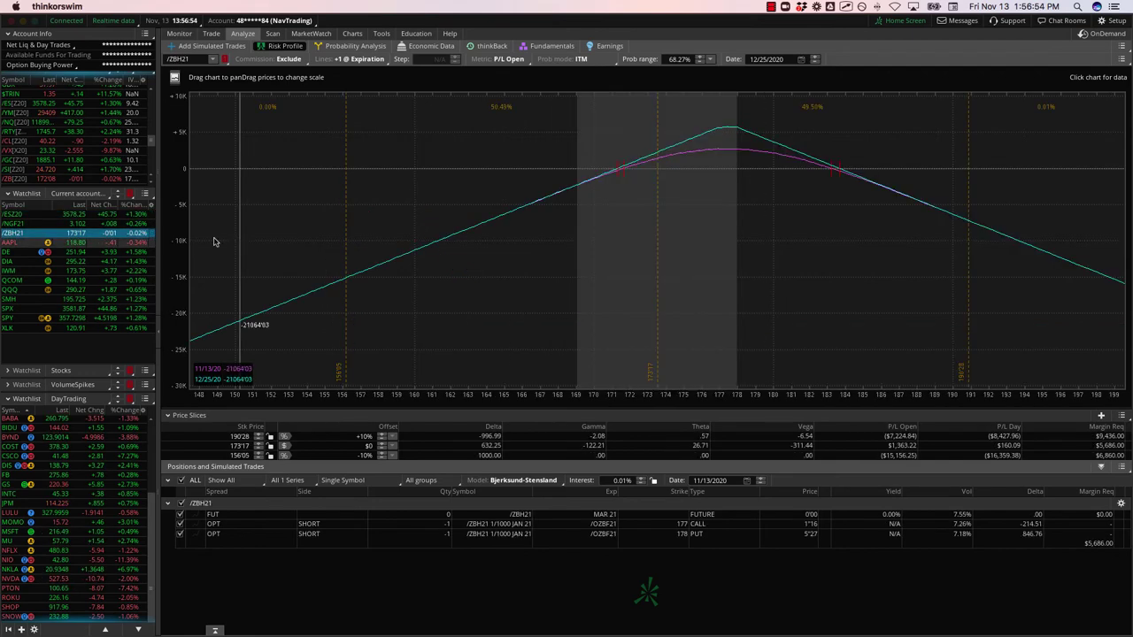
pyautogui.click(104, 217)
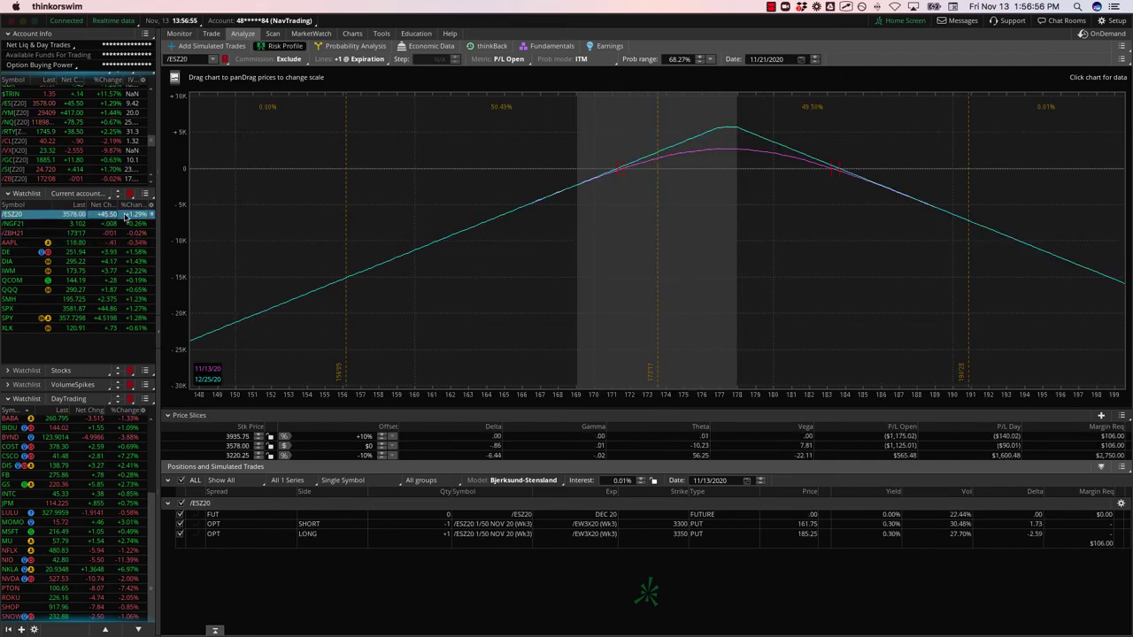
pyautogui.click(463, 228)
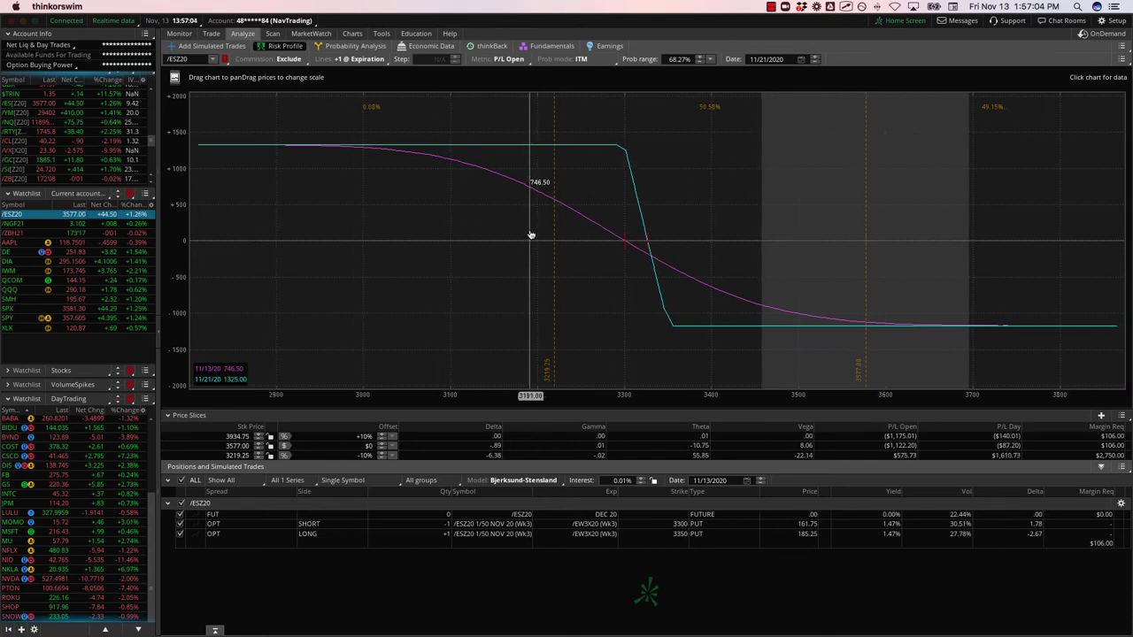
# Examine both sides of the /NGF21 risk profile, and load the risk profile for /ZBH21.
pyautogui.click(137, 224)
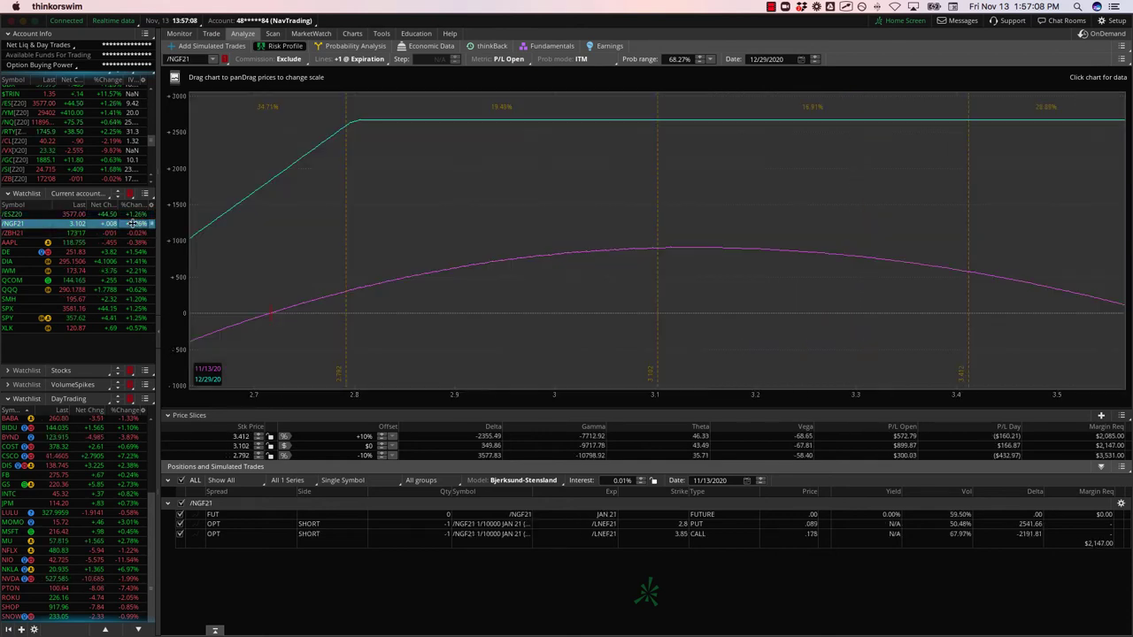
pyautogui.moveTo(842, 397); pyautogui.dragTo(658, 324)
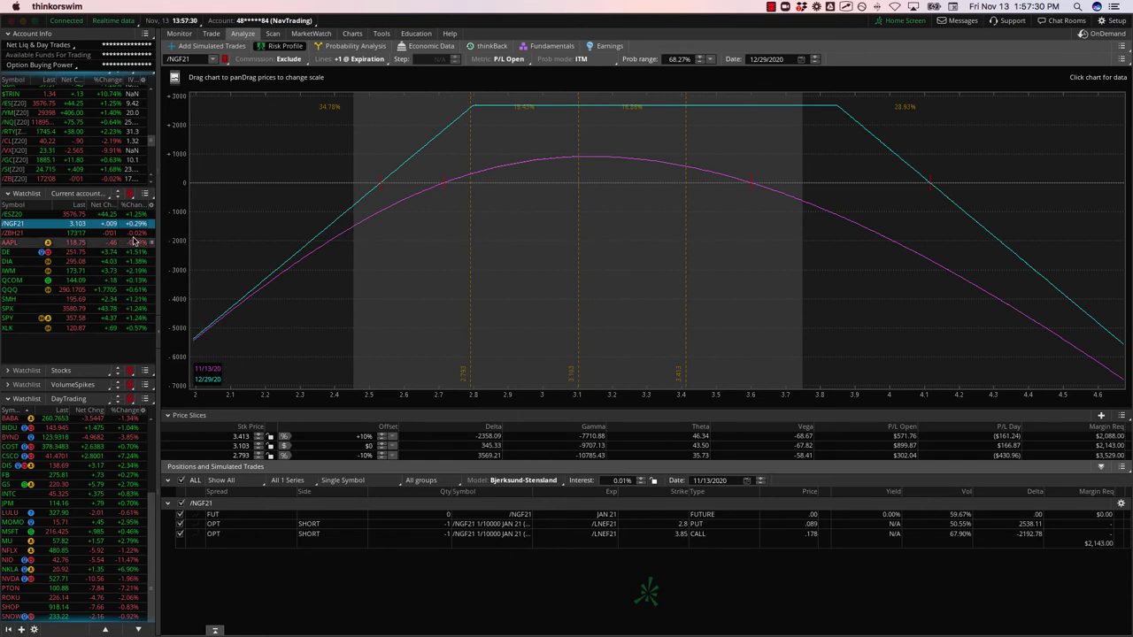
pyautogui.click(132, 235)
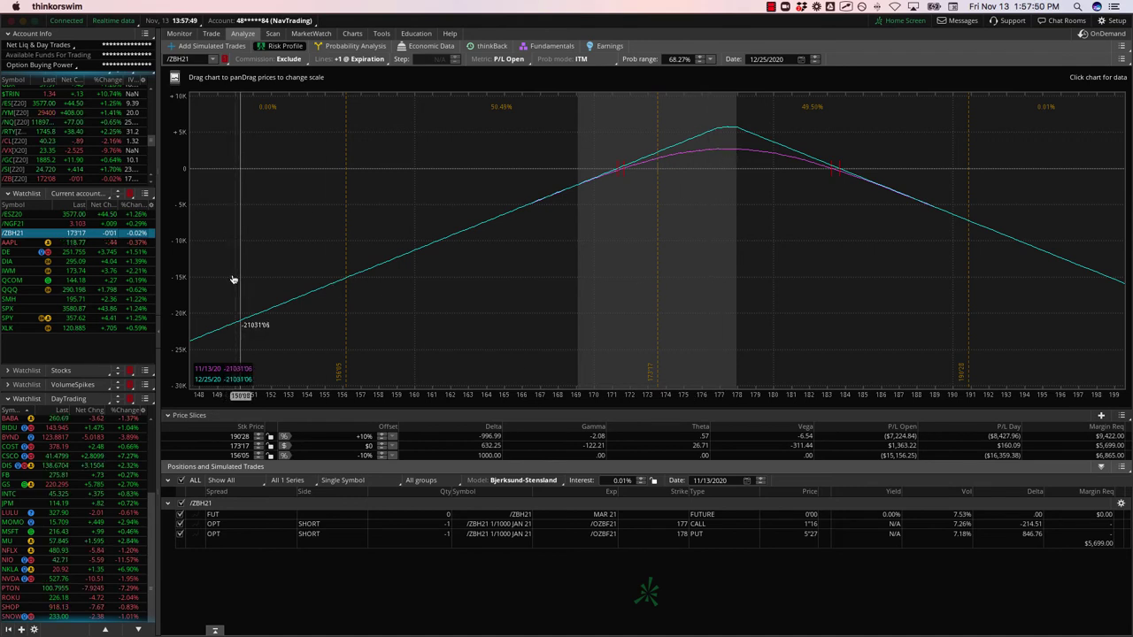
# Examine the risk profiles of AAPL and DE, and open DE's daily price chart.
pyautogui.click(138, 243)
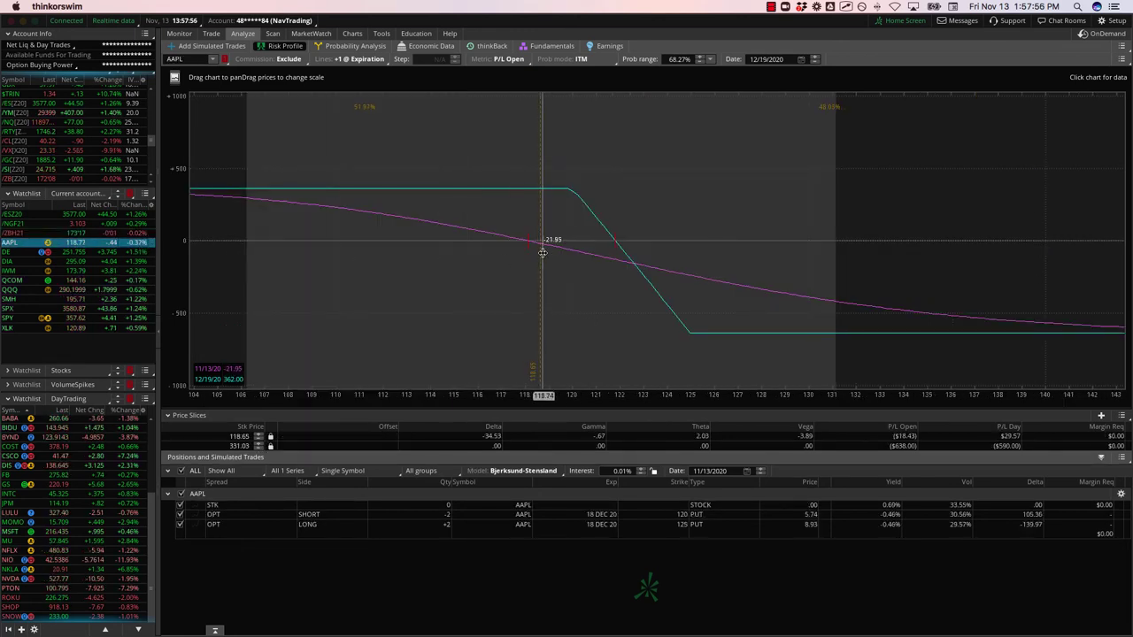
pyautogui.click(133, 253)
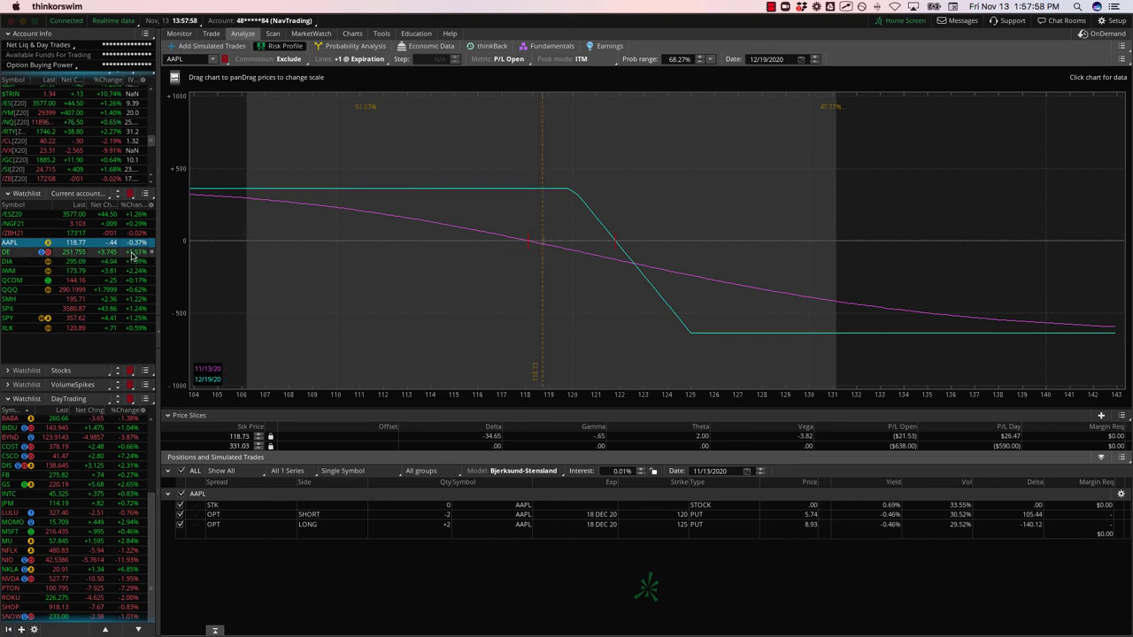
pyautogui.moveTo(311, 293); pyautogui.dragTo(422, 293)
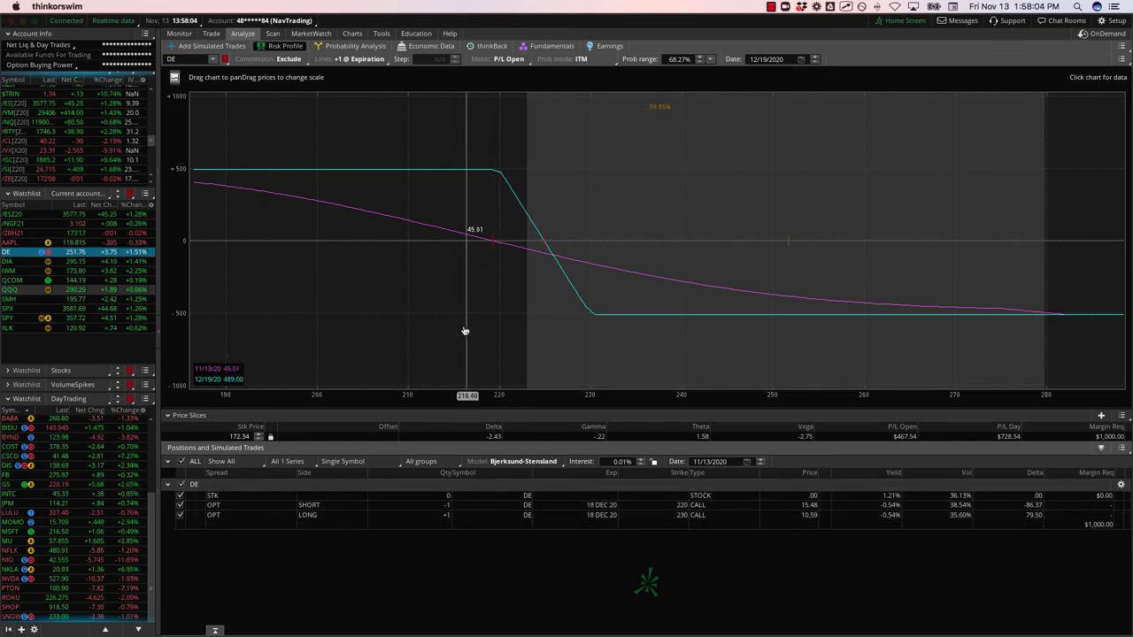
pyautogui.moveTo(466, 332); pyautogui.dragTo(543, 331)
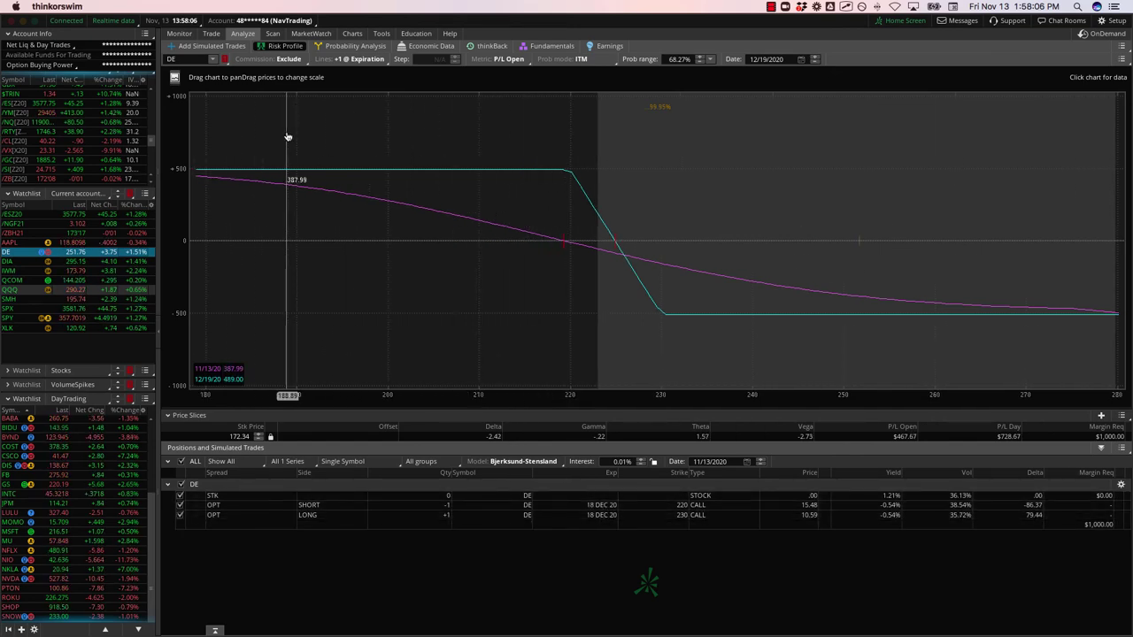
pyautogui.click(352, 34)
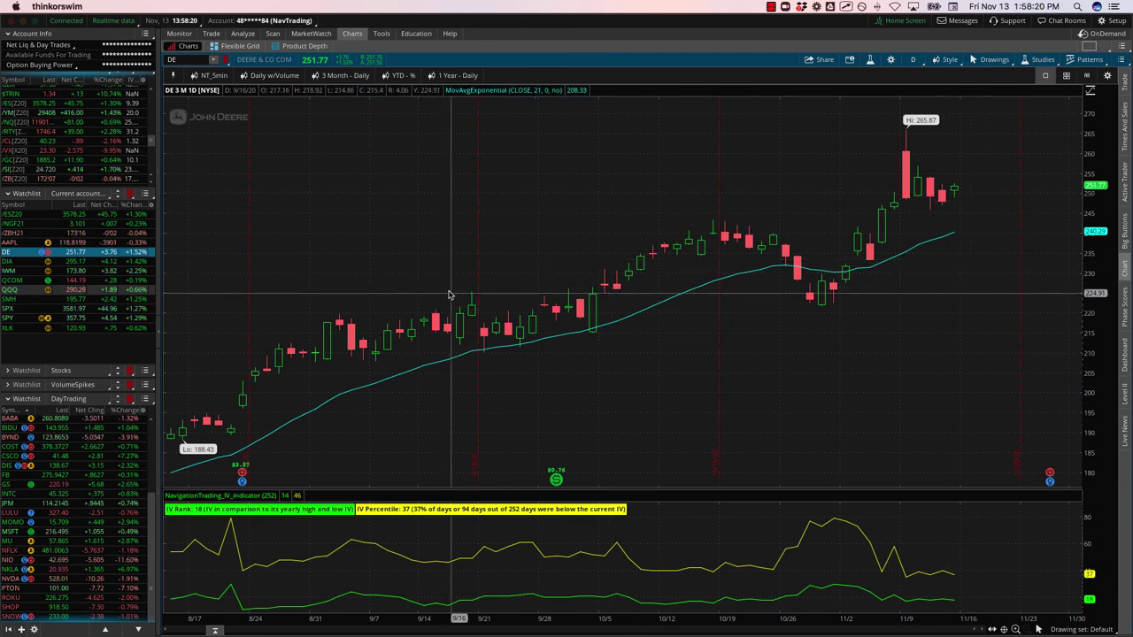
# Sketch an upward arrow after the last candle on QCOM's daily chart, and load QCOM's risk profile.
pyautogui.click(134, 281)
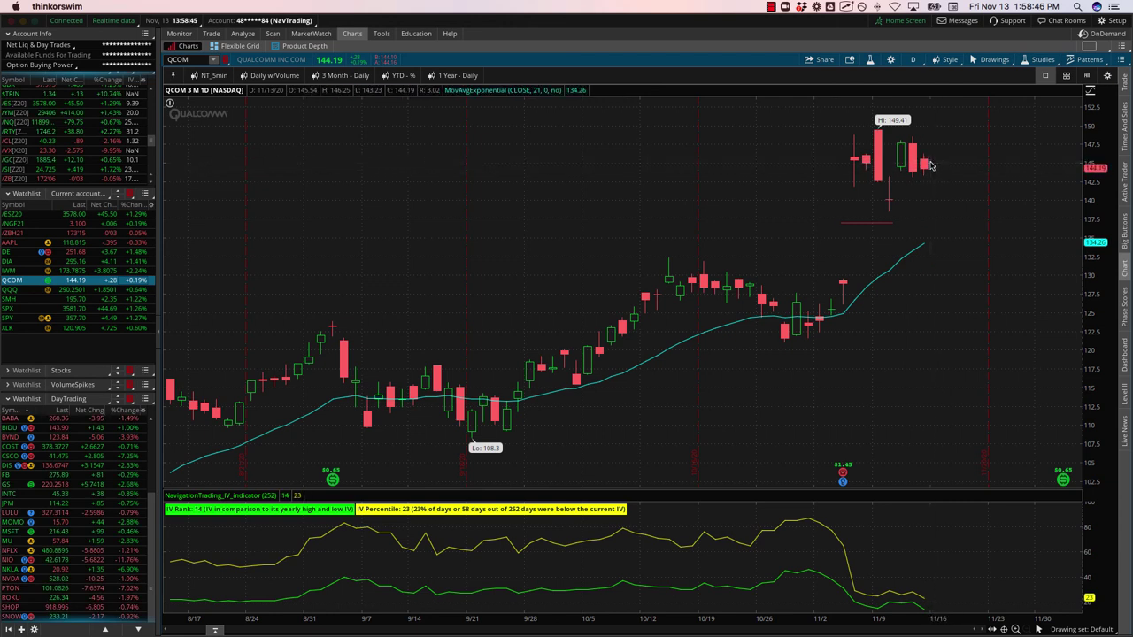
pyautogui.moveTo(943, 131); pyautogui.dragTo(965, 133)
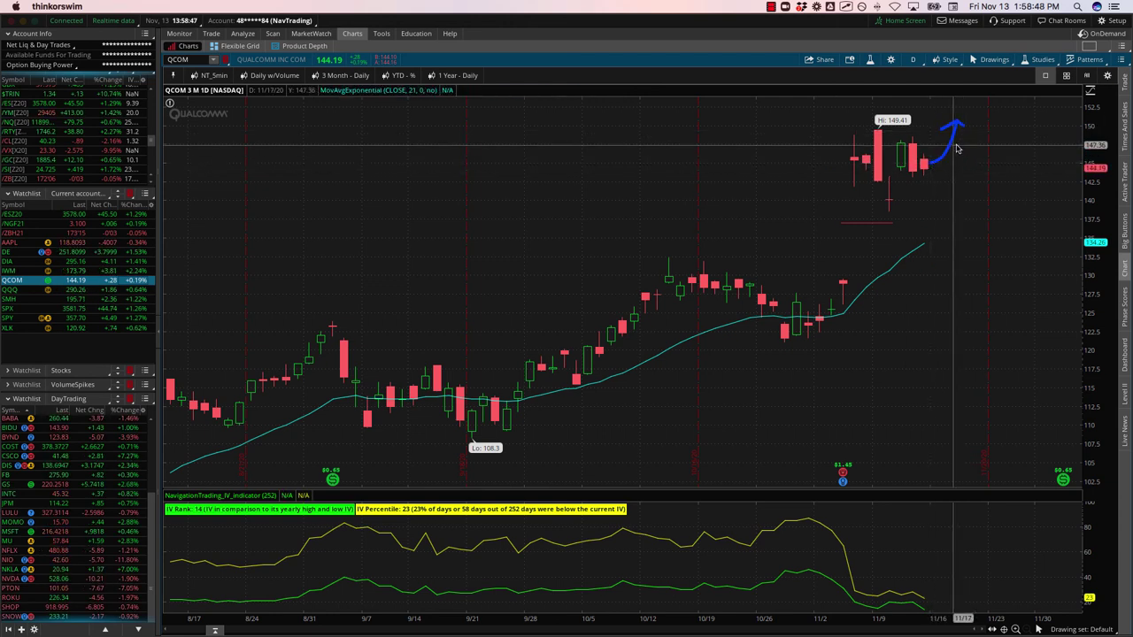
pyautogui.click(243, 32)
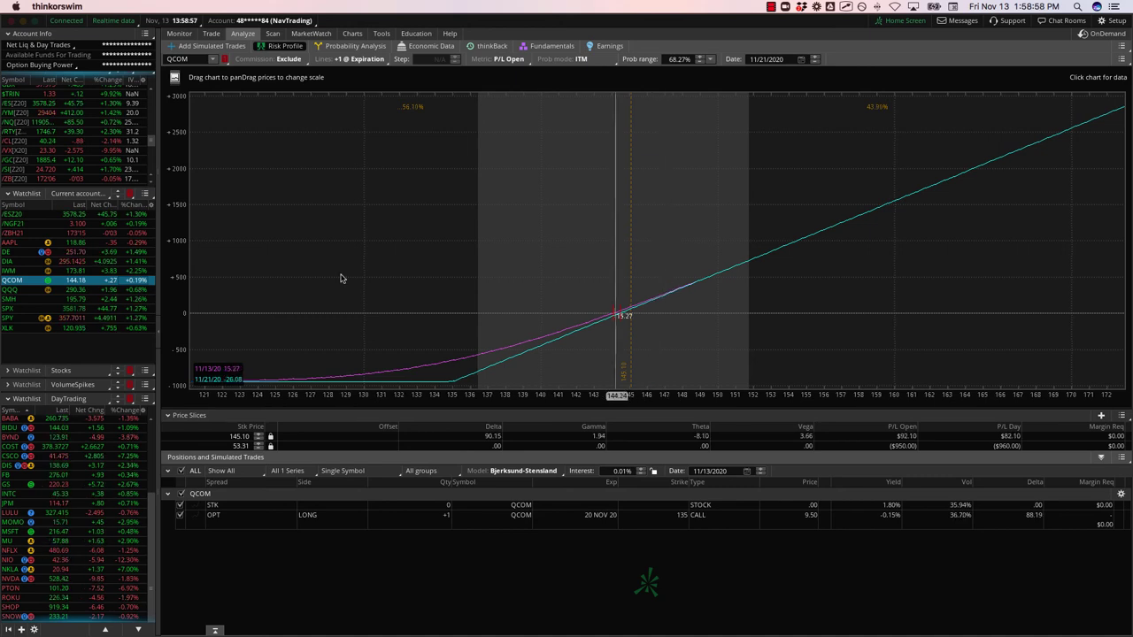
# Plot SMH's risk profile with only the 18 DEC 20 170 put leg, and view SMH's option chain and position details.
pyautogui.click(131, 303)
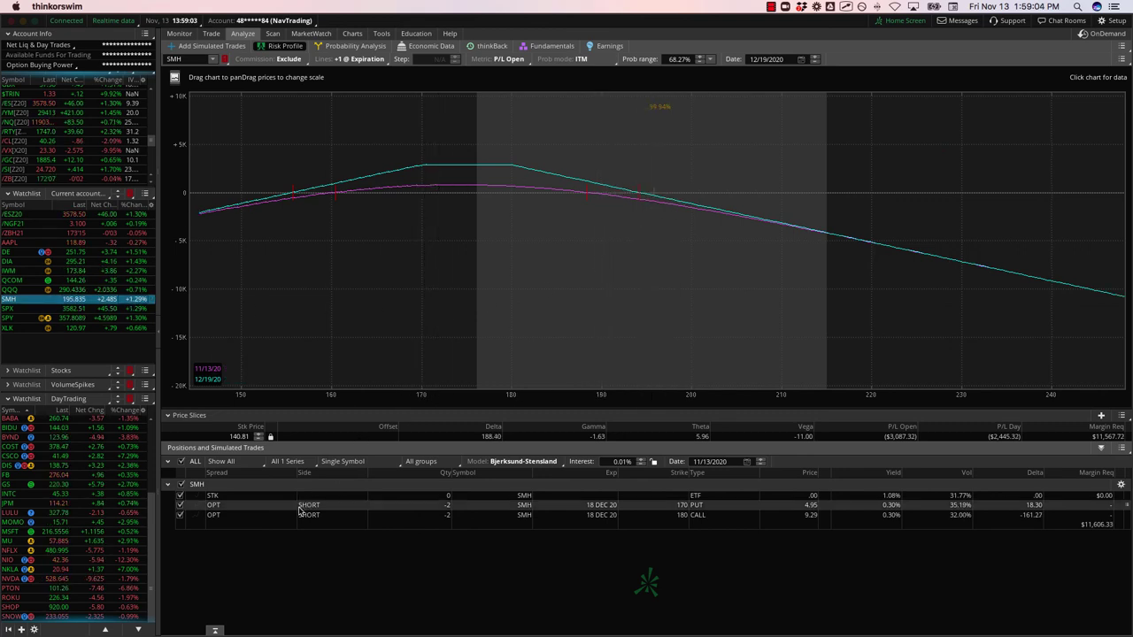
pyautogui.click(188, 515)
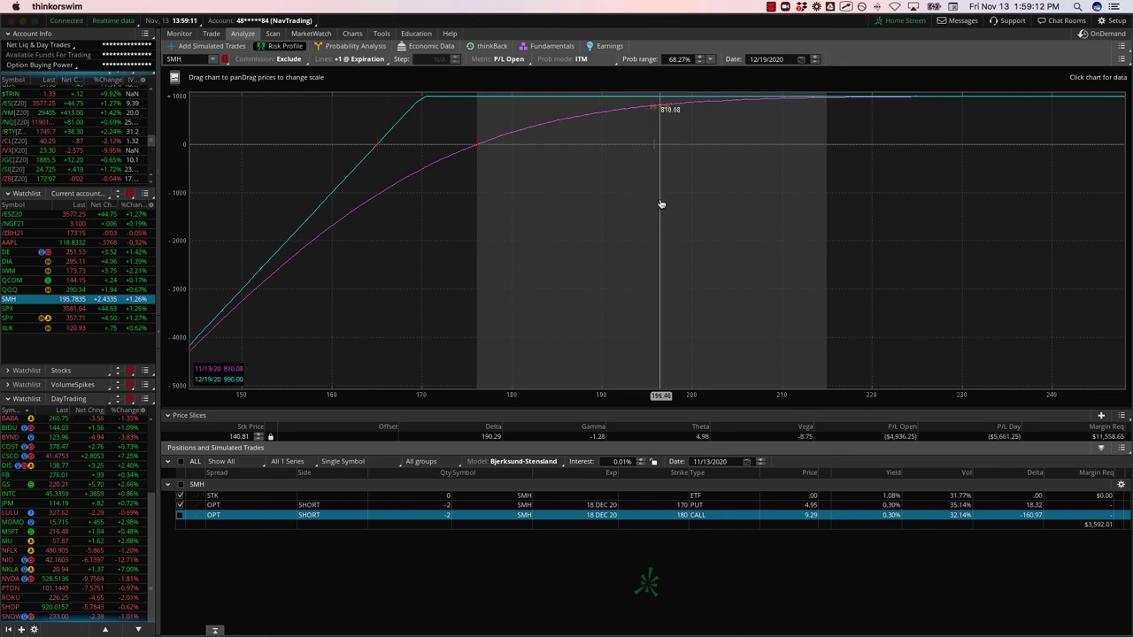
pyautogui.click(212, 33)
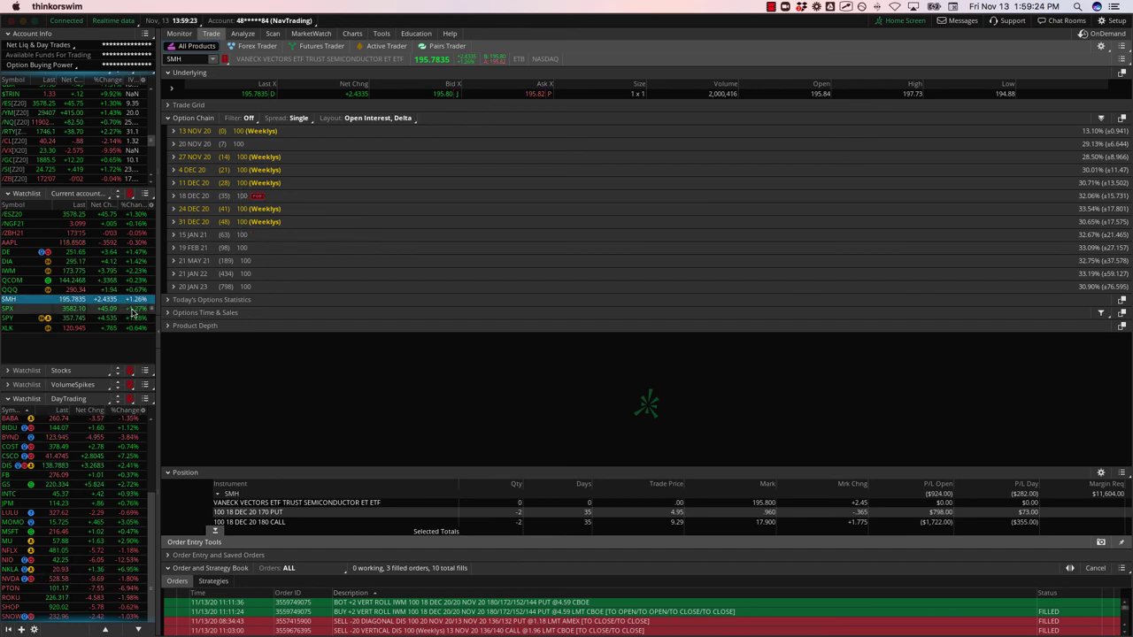
# Load XLK's risk profile and examine the 20 NOV 20 111/116 put position across its price range.
pyautogui.click(137, 330)
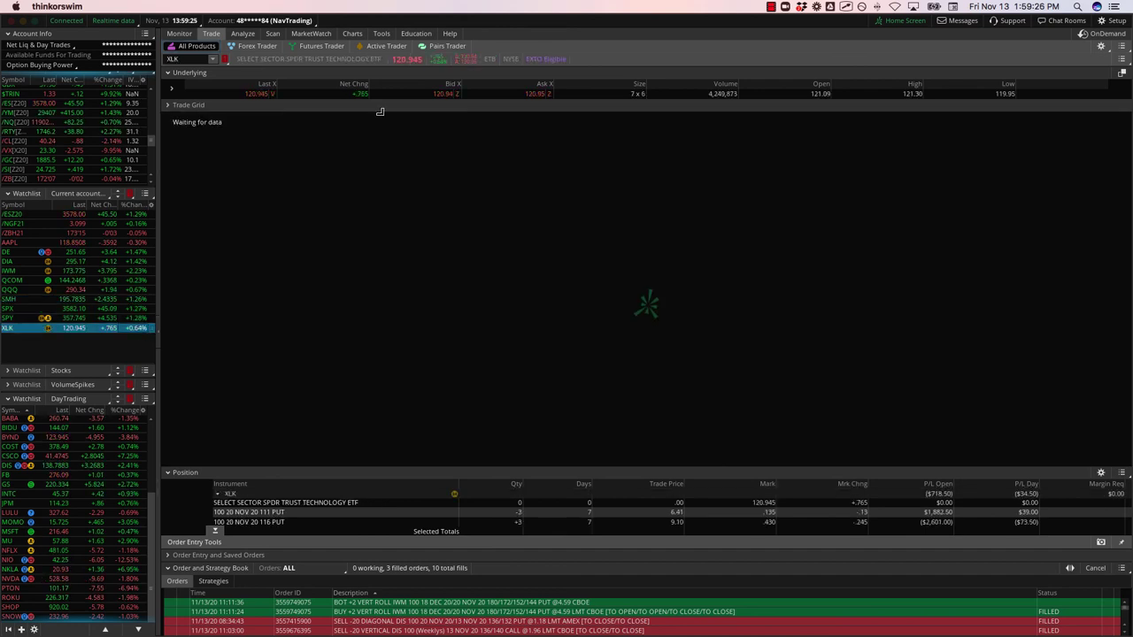
pyautogui.click(246, 34)
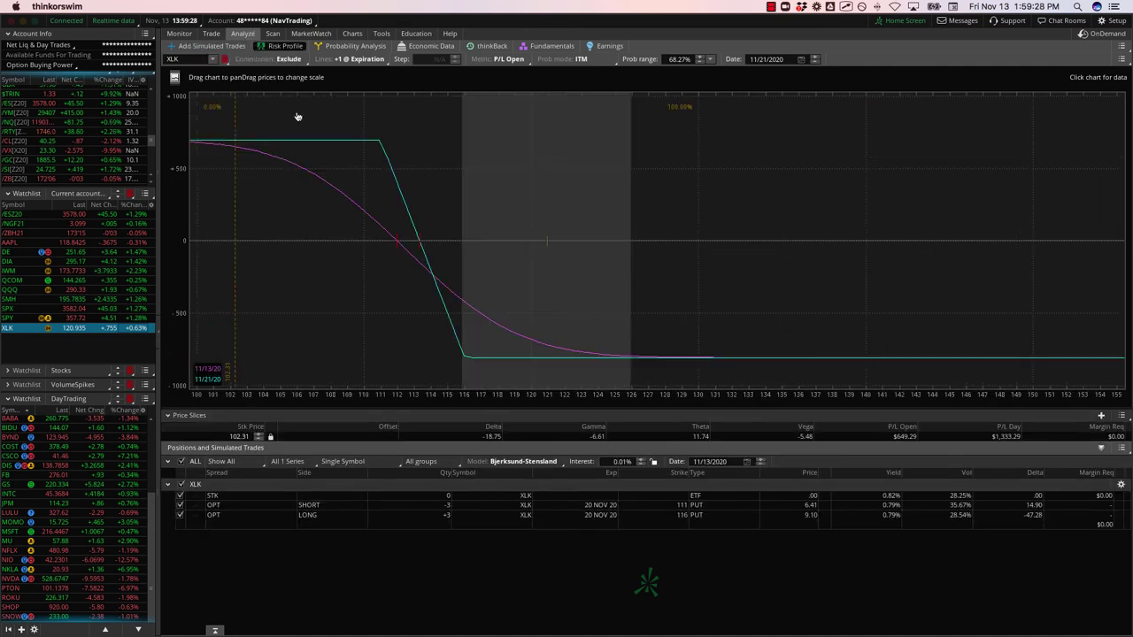
pyautogui.moveTo(305, 139); pyautogui.dragTo(466, 109)
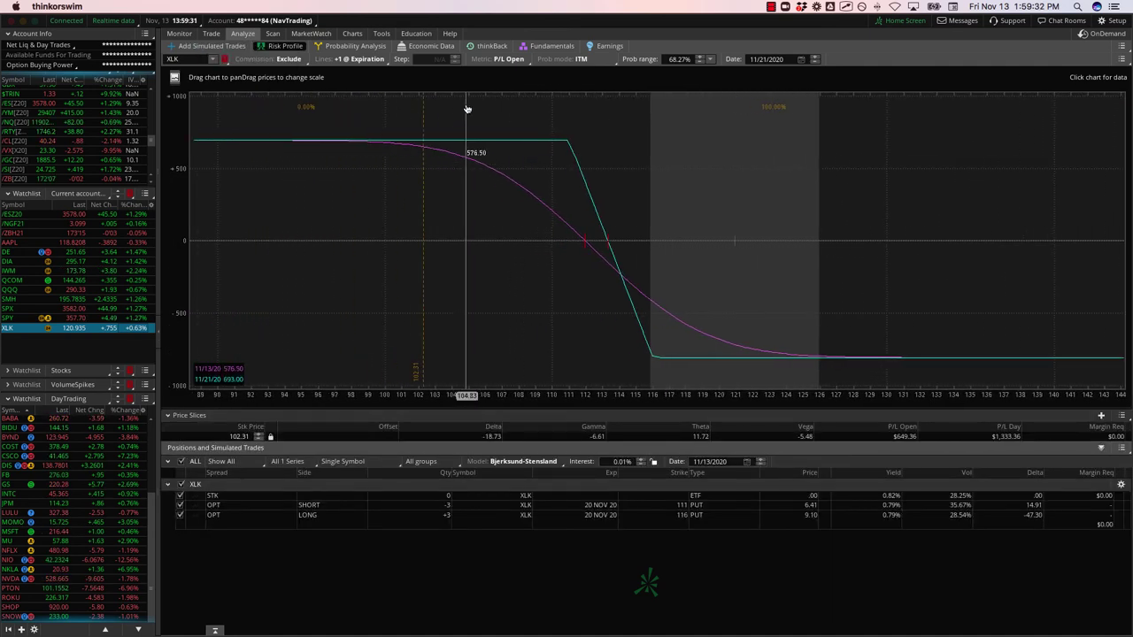
pyautogui.moveTo(488, 184); pyautogui.dragTo(563, 191)
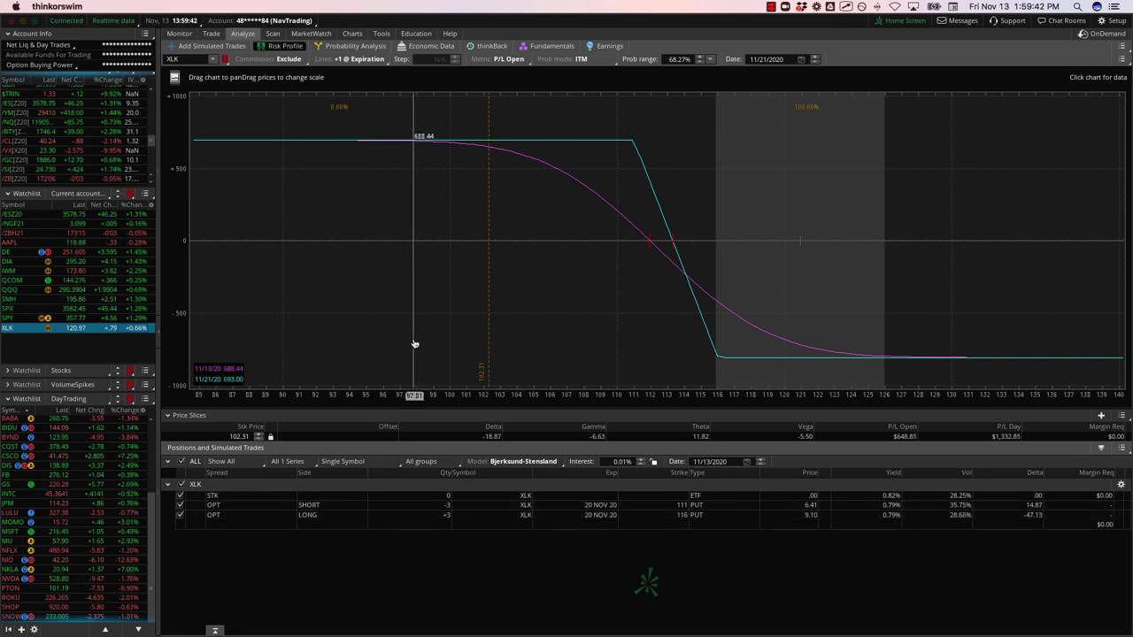
pyautogui.moveTo(415, 344); pyautogui.dragTo(476, 345)
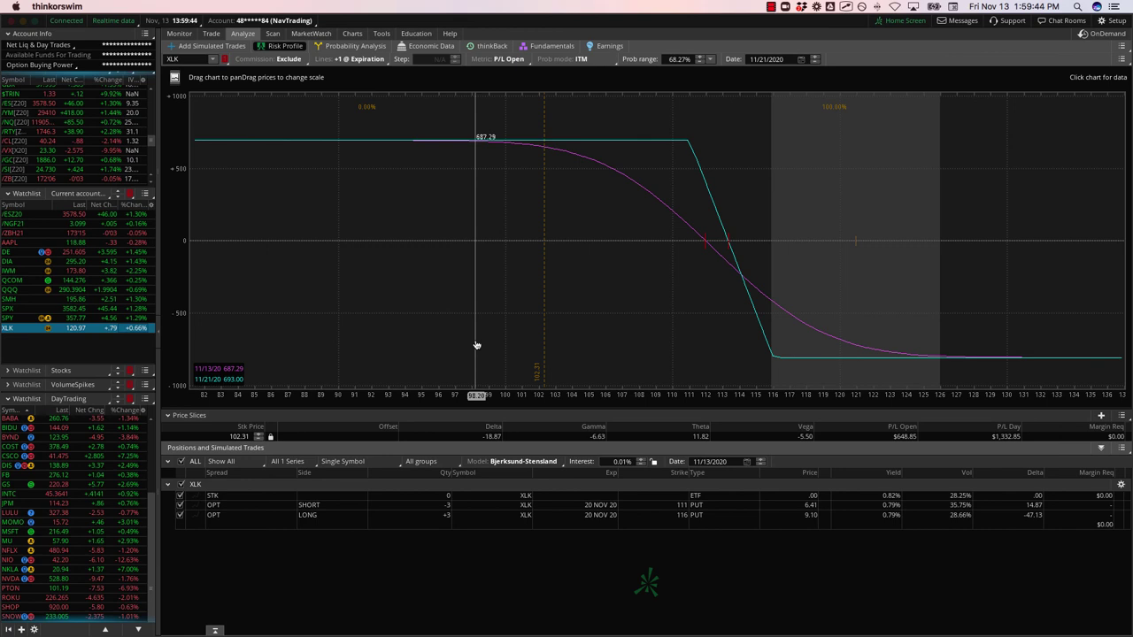